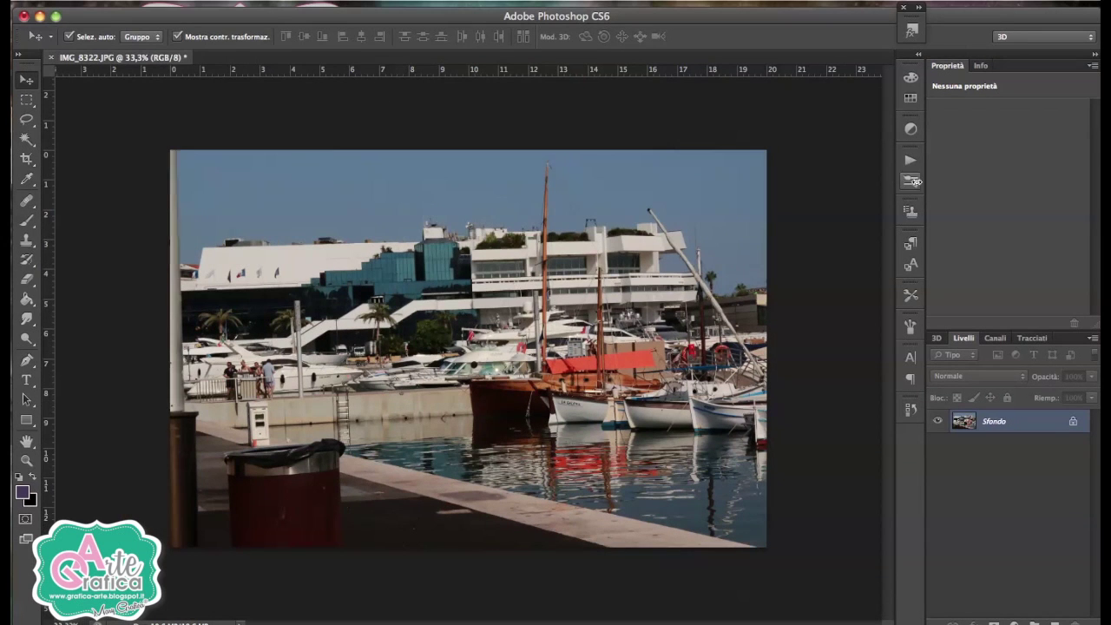
Start a solid-colour fill layer named BEIGE in Moltiplica blend mode.
left_click(221, 2)
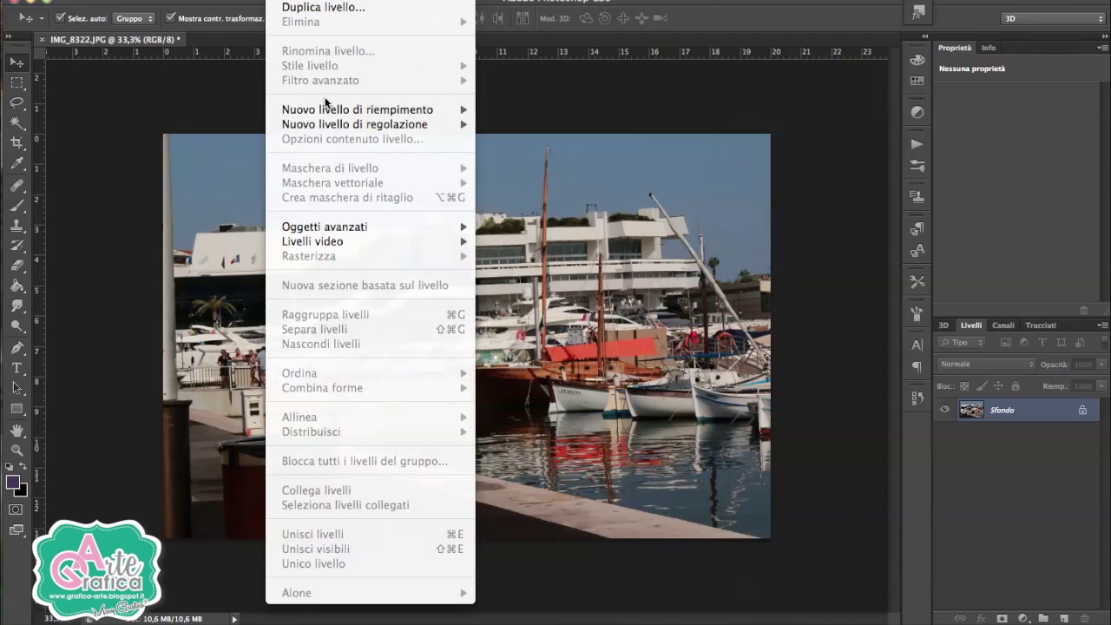
mouse_move(357, 109)
left_click(520, 111)
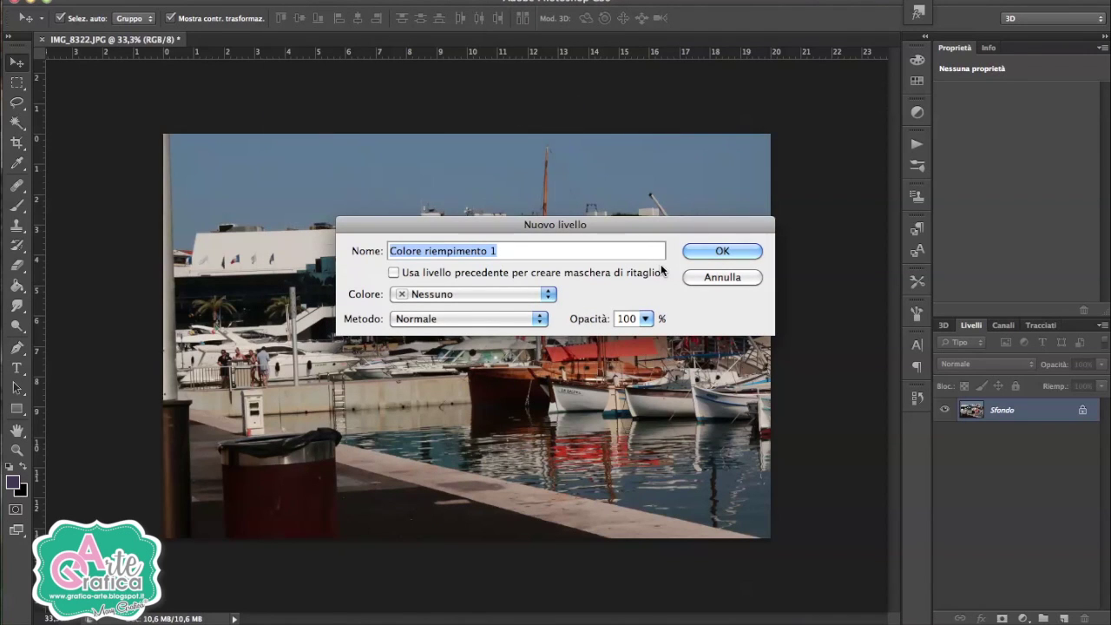
type("BEIGE")
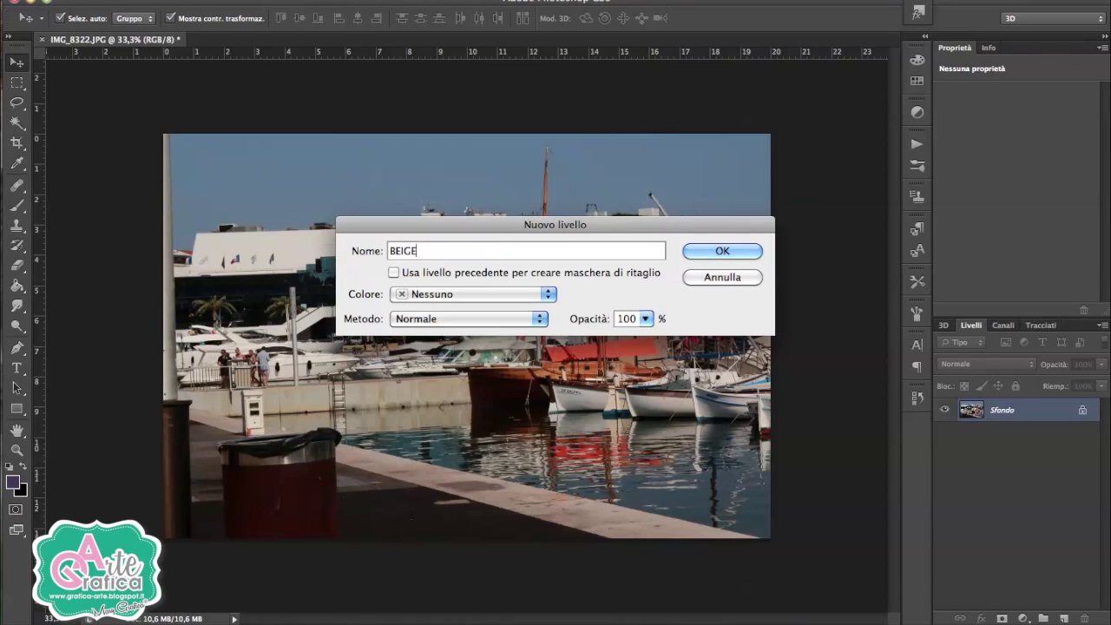
left_click(481, 319)
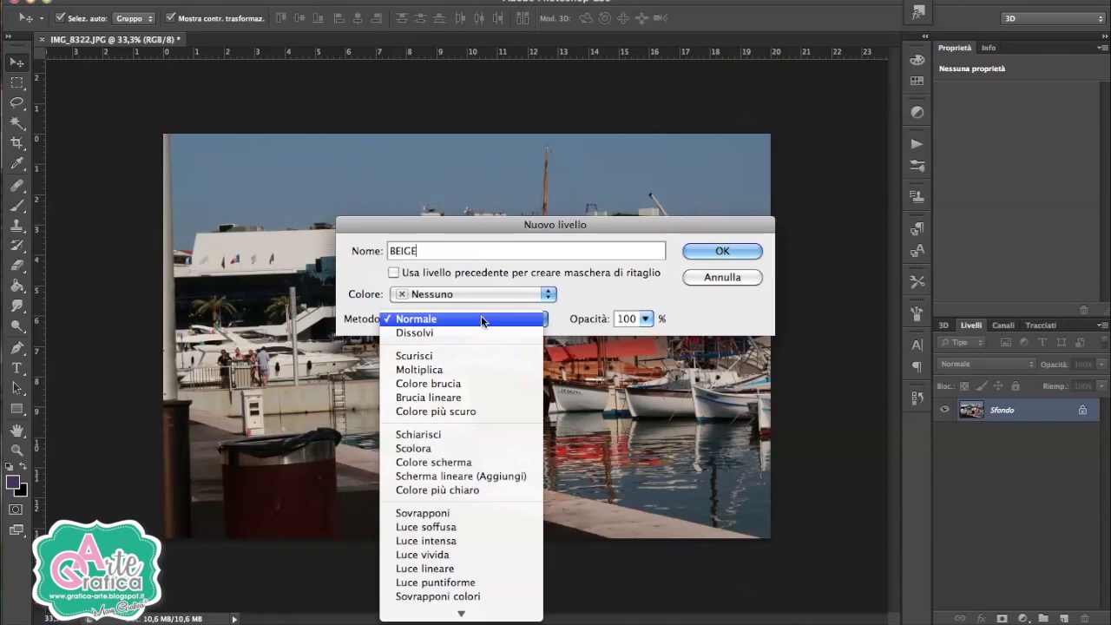
left_click(472, 369)
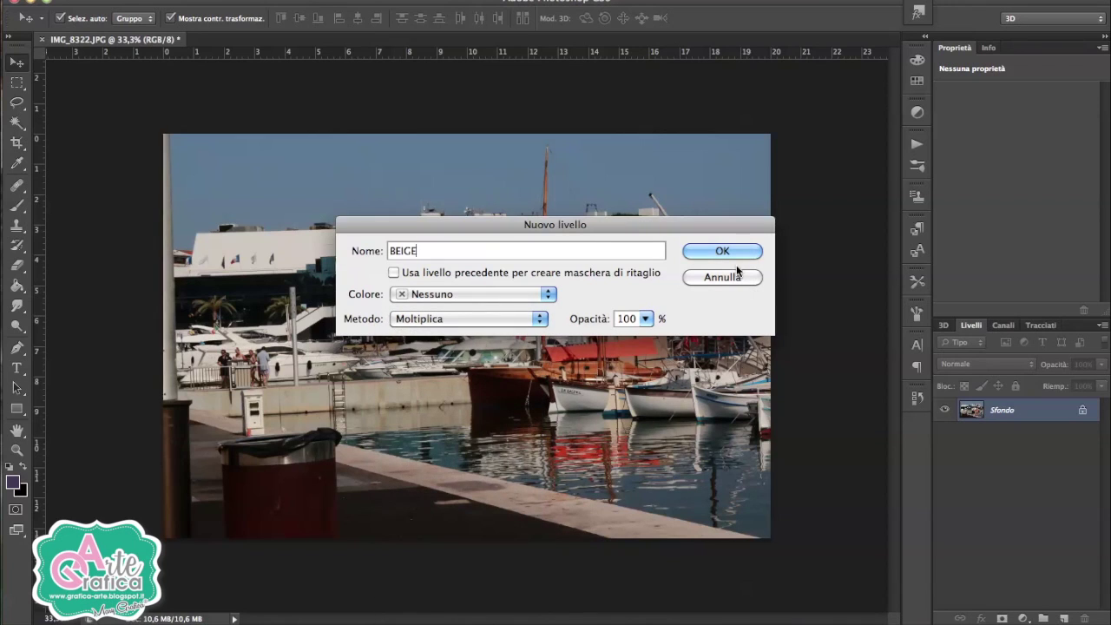
Give the BEIGE fill the light beige colour fbe5a0.
left_click(712, 249)
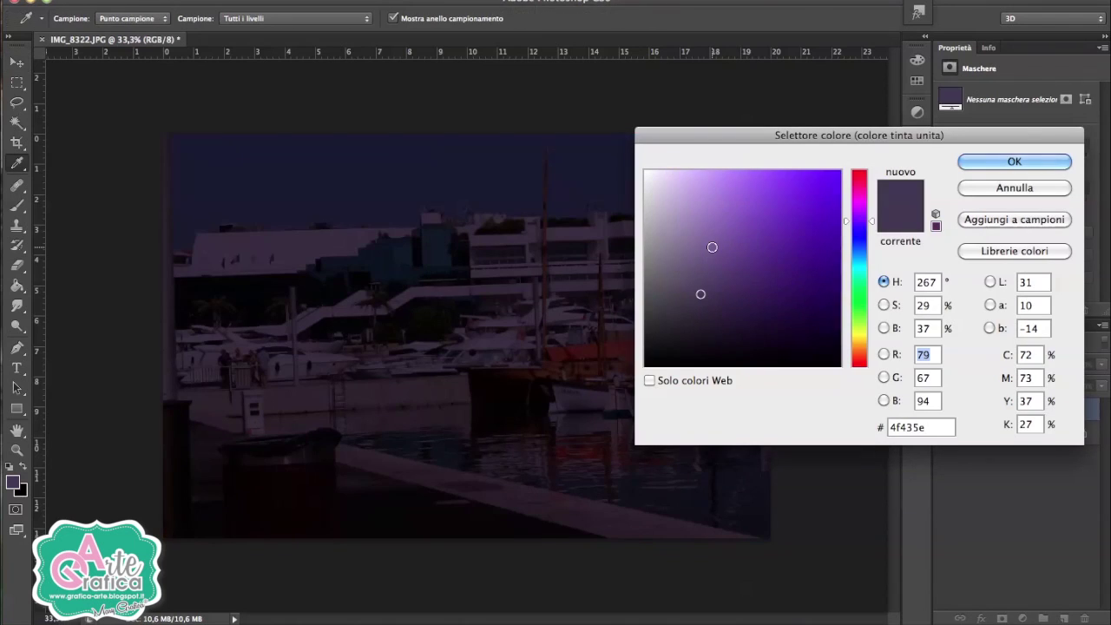
left_click(847, 227)
left_click_drag(848, 227, 846, 341)
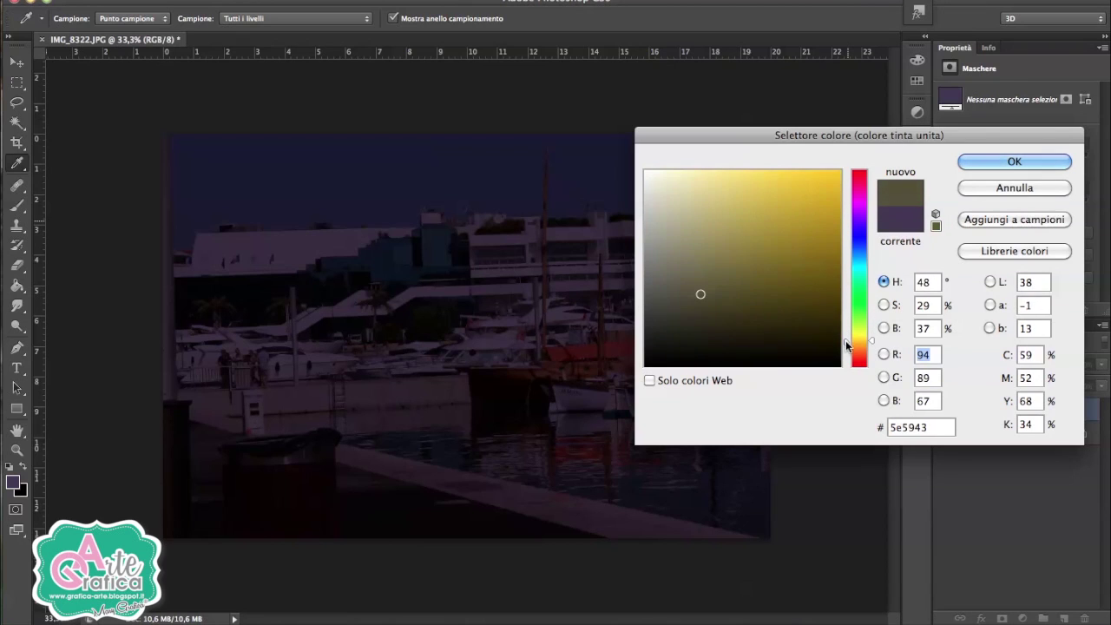
left_click_drag(699, 296, 716, 171)
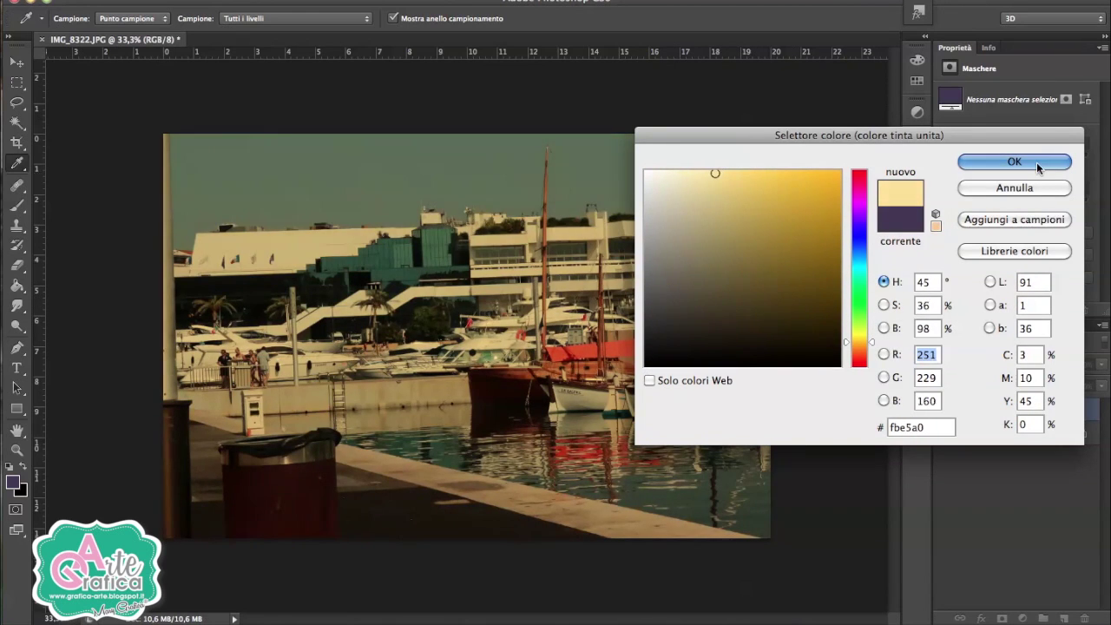
left_click(1036, 161)
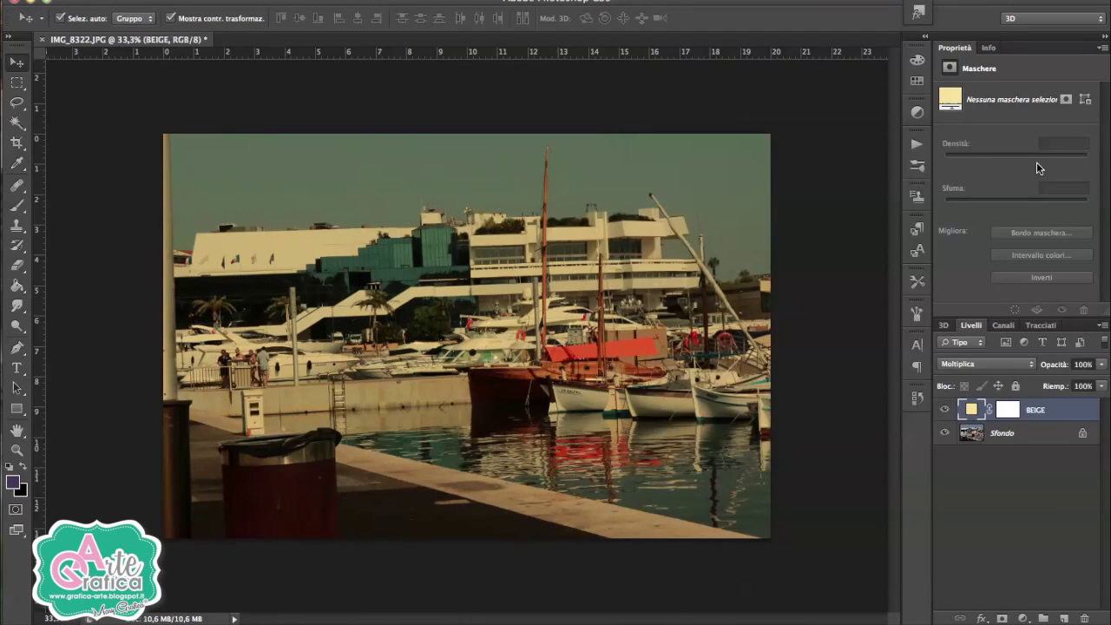
left_click(1012, 438)
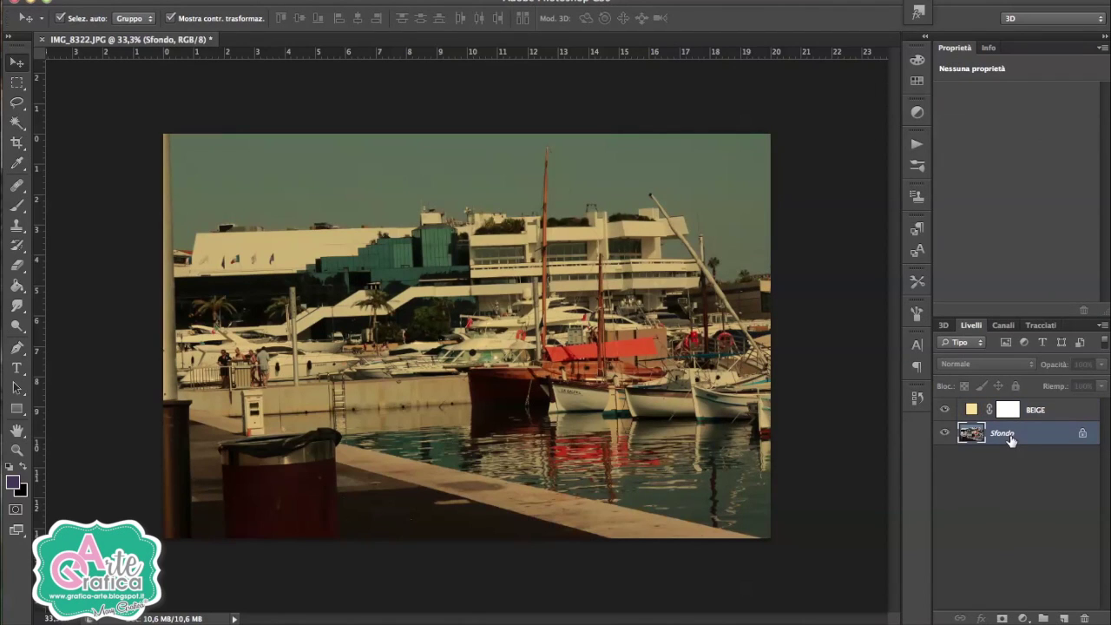
Add a Curves adjustment above Sfondo and lift the Verde channel's shadow end.
left_click(1024, 617)
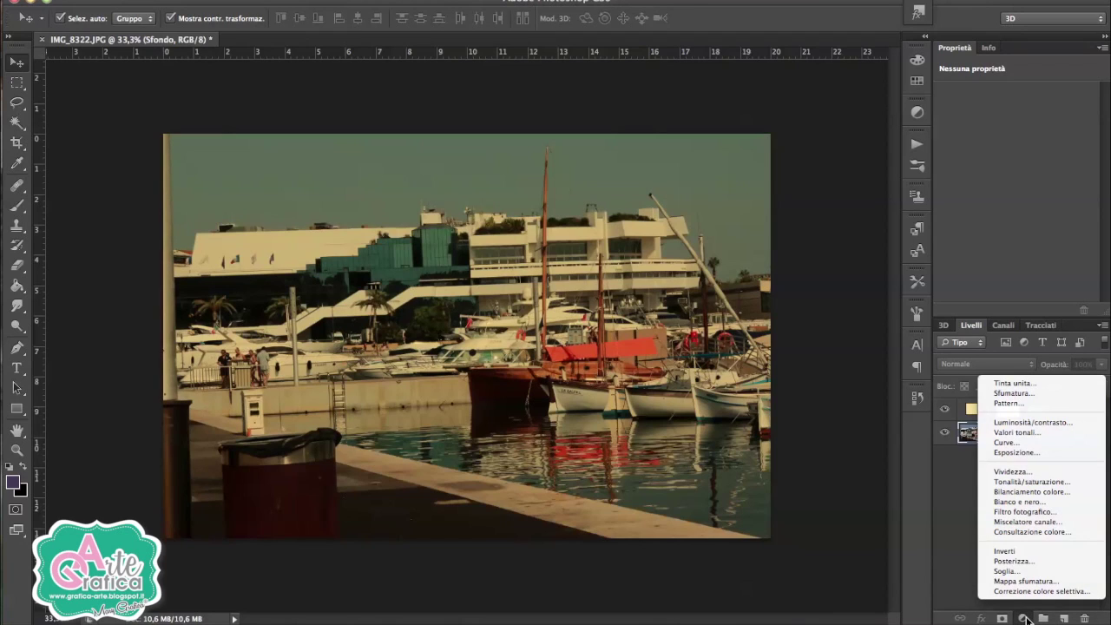
left_click(1024, 618)
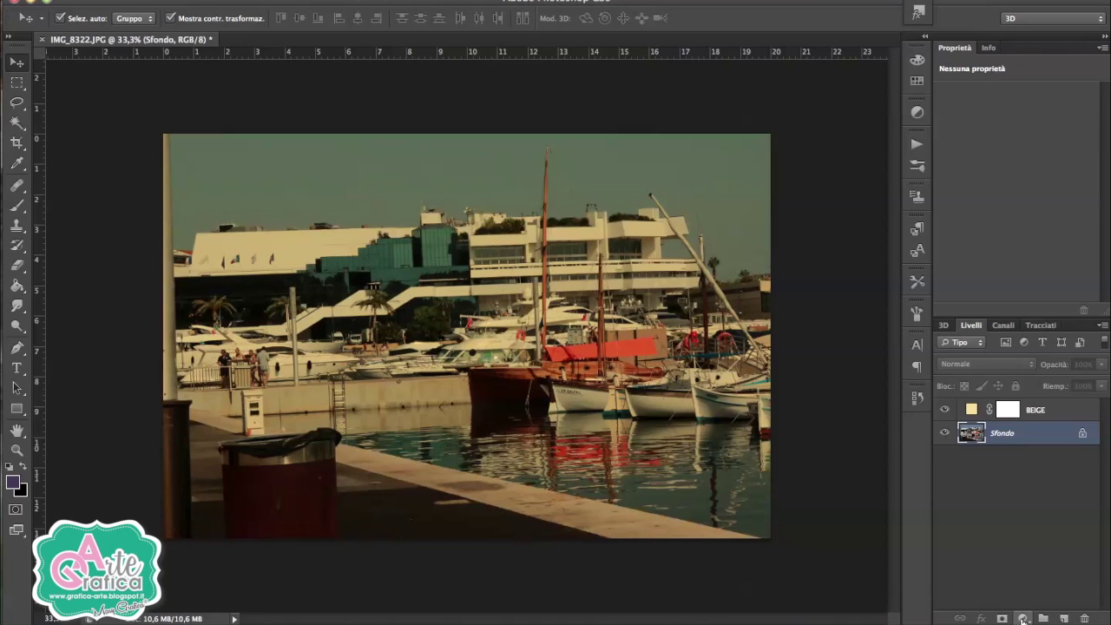
left_click(1024, 617)
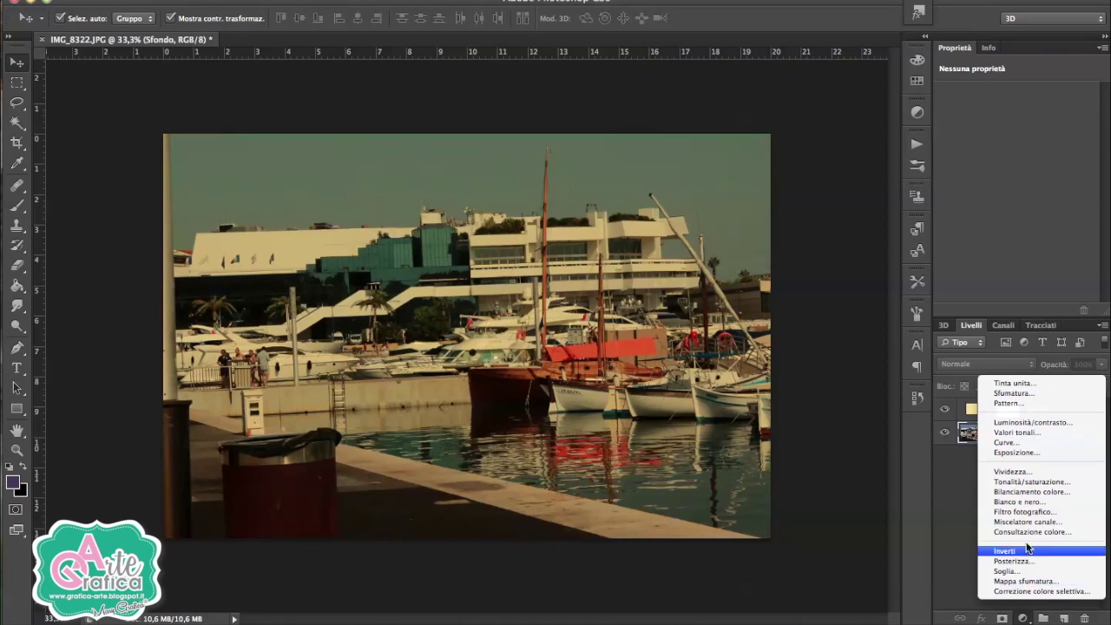
left_click(1028, 444)
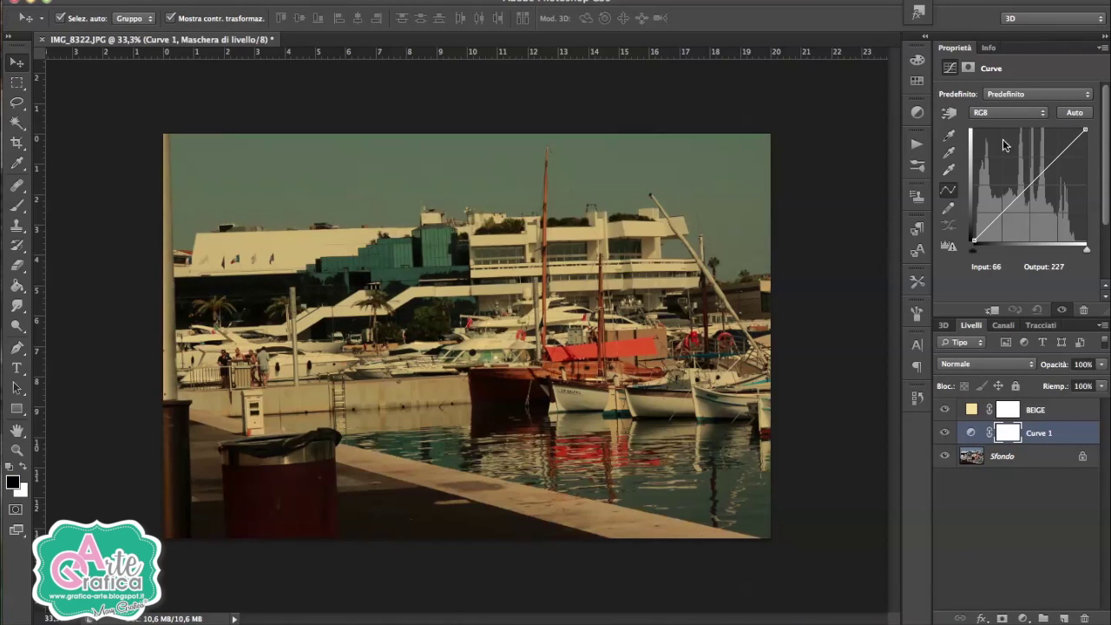
left_click(987, 113)
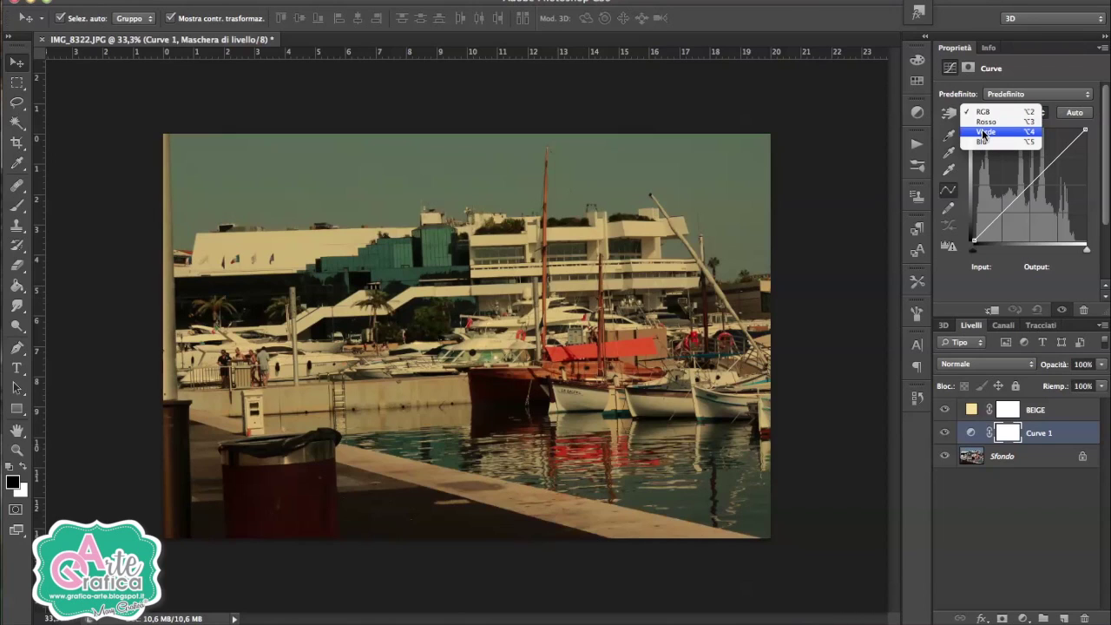
left_click(986, 132)
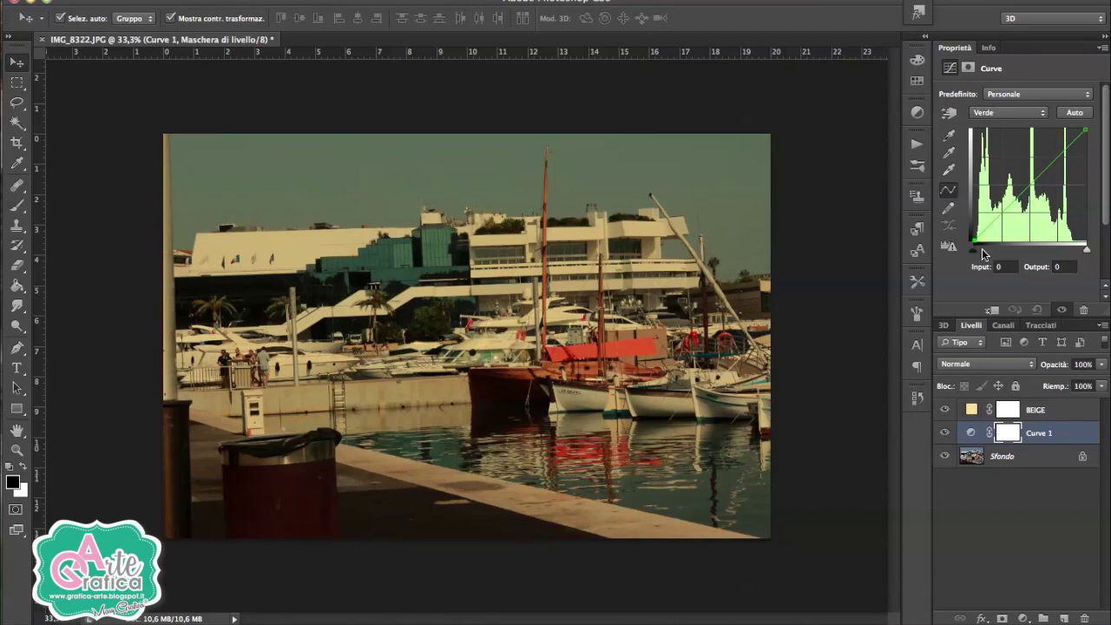
left_click_drag(973, 243, 974, 227)
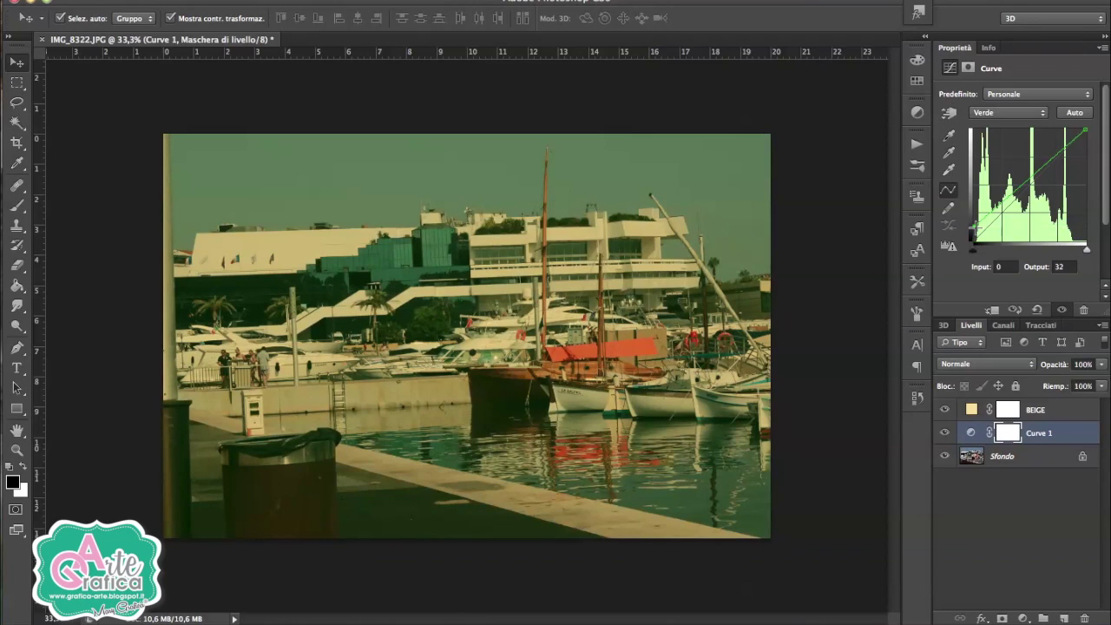
Pull the Blu curve's top endpoint to input 154, boosting the blue highlights.
left_click(991, 114)
left_click(994, 122)
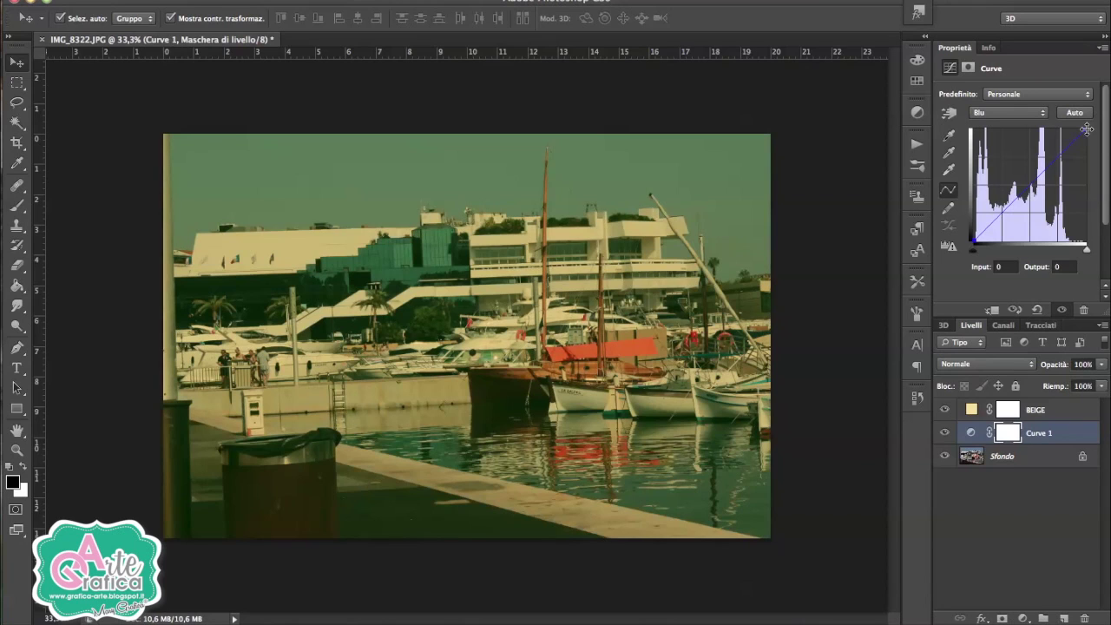
left_click_drag(1087, 129, 1048, 129)
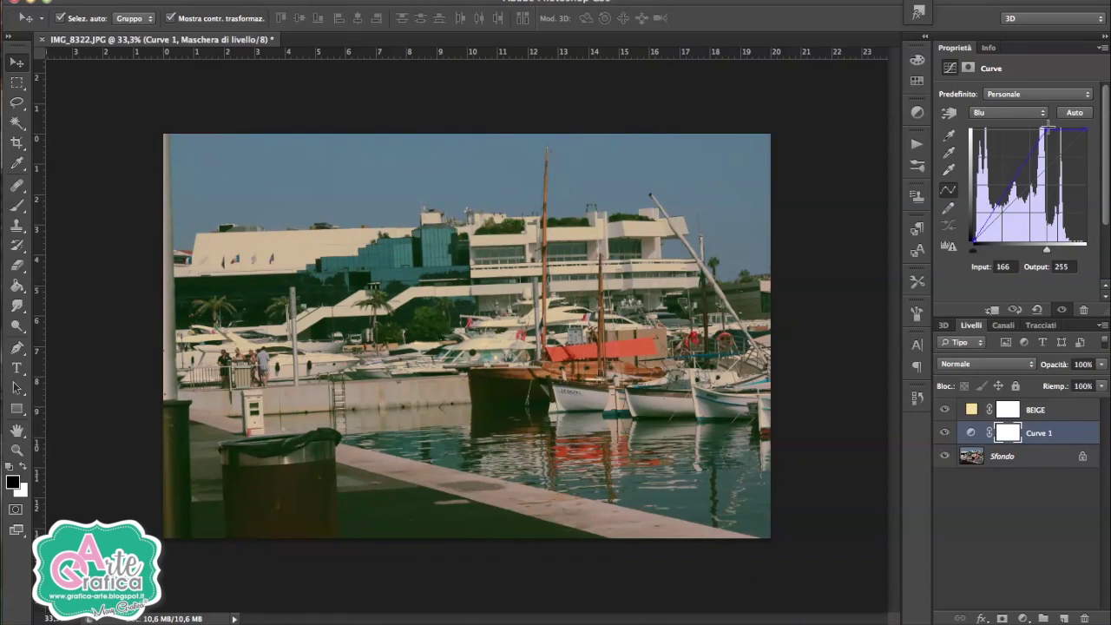
left_click_drag(1048, 128, 1041, 128)
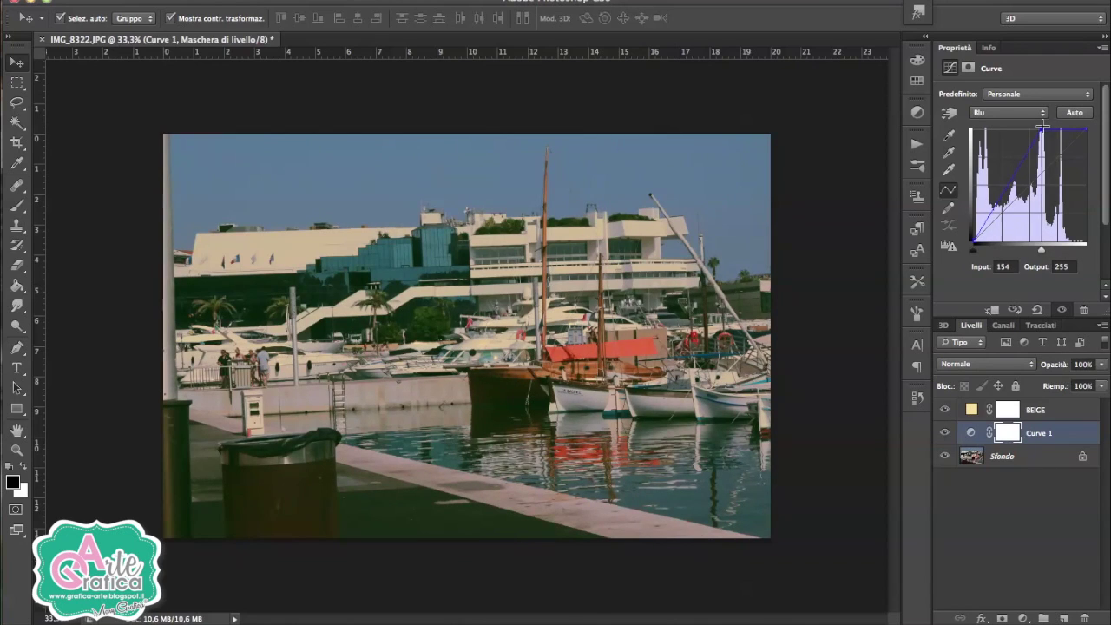
left_click_drag(1042, 128, 975, 128)
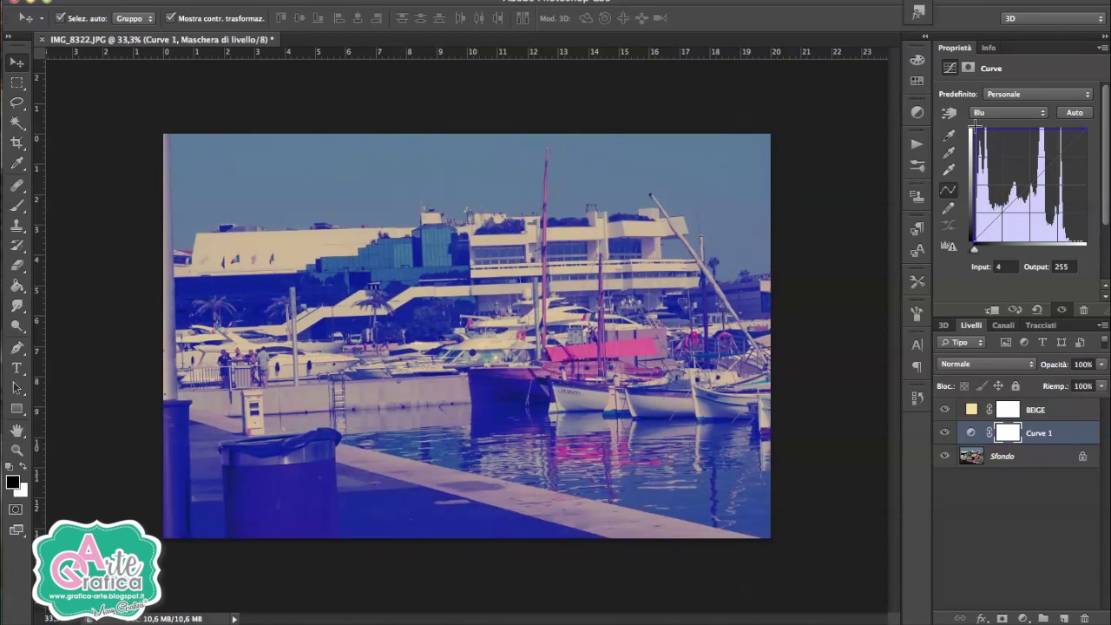
left_click_drag(976, 128, 1042, 129)
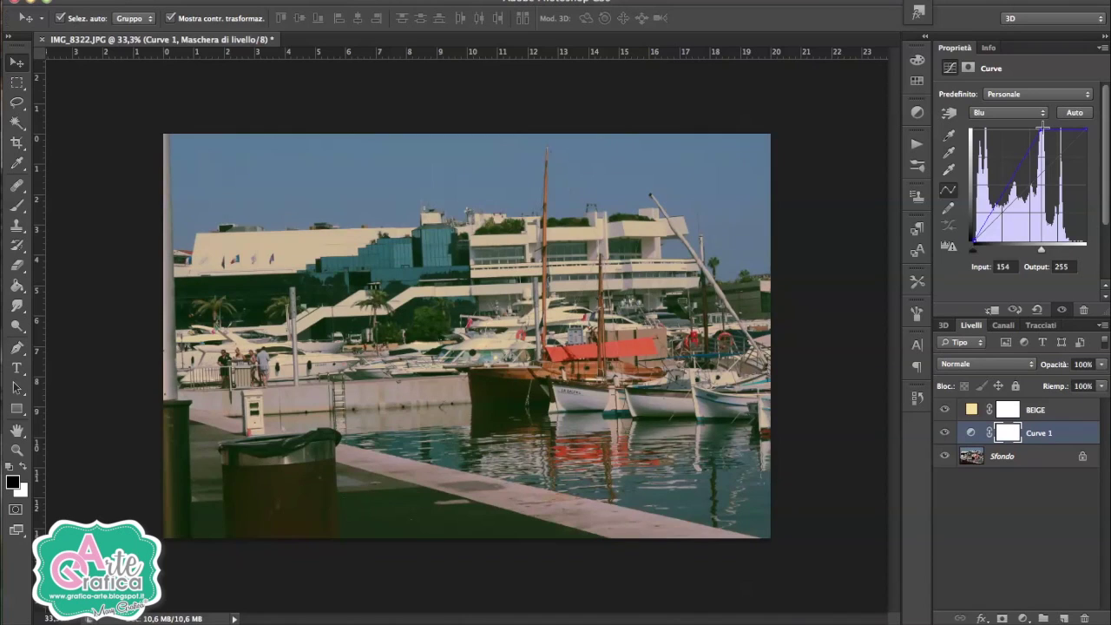
left_click(1011, 112)
left_click(1020, 97)
left_click(1033, 536)
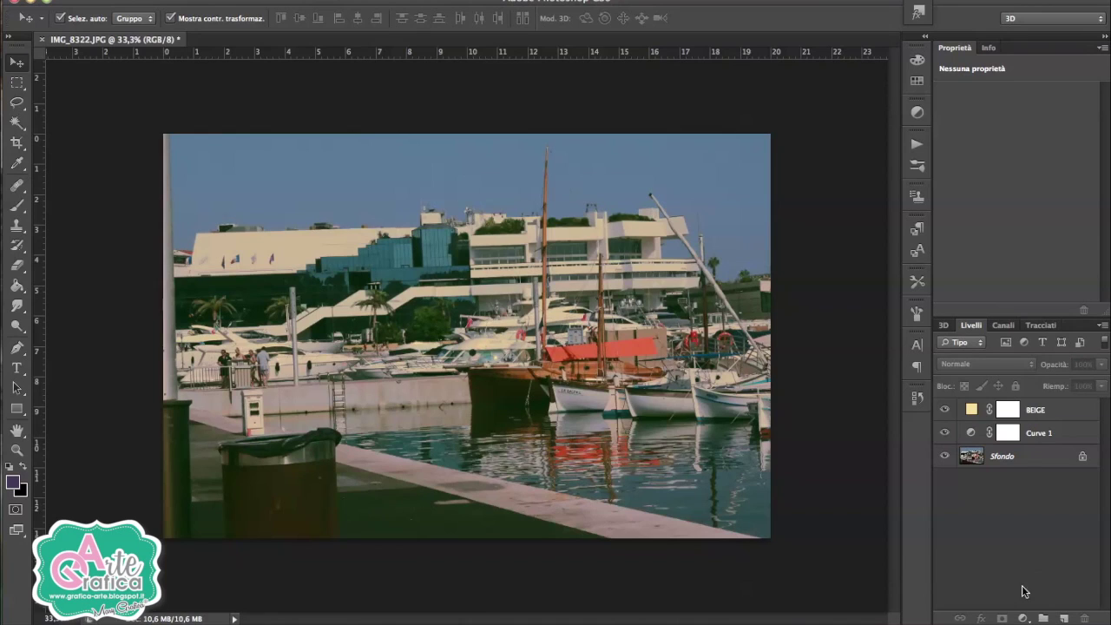
left_click(1022, 617)
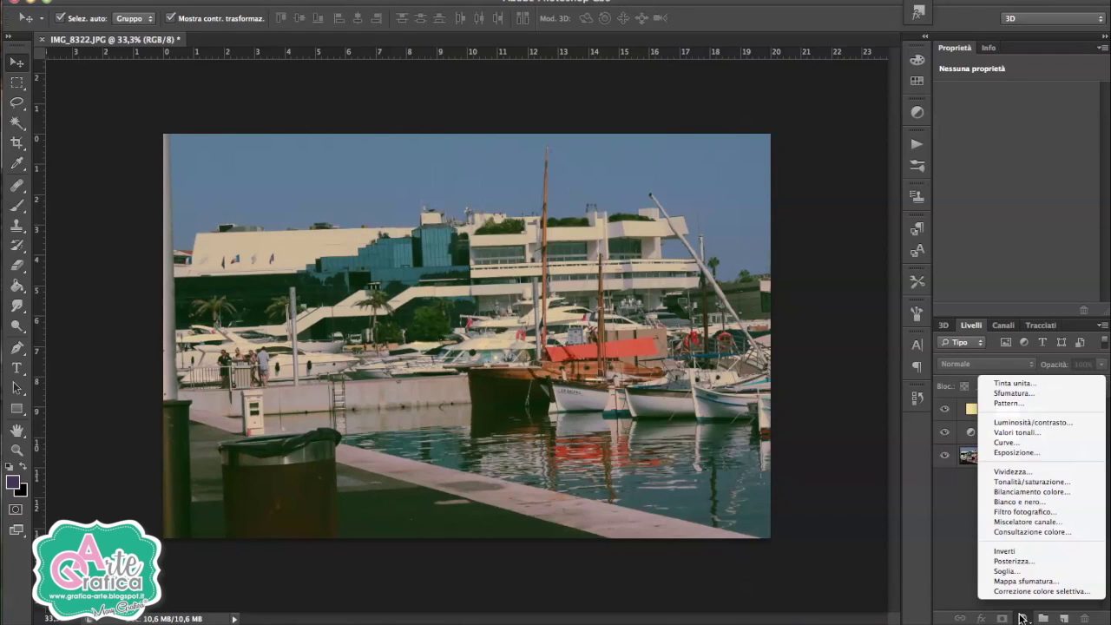
Add a Levels adjustment with RGB midtone 1.32, white point 208 and black point 0.
left_click(1014, 433)
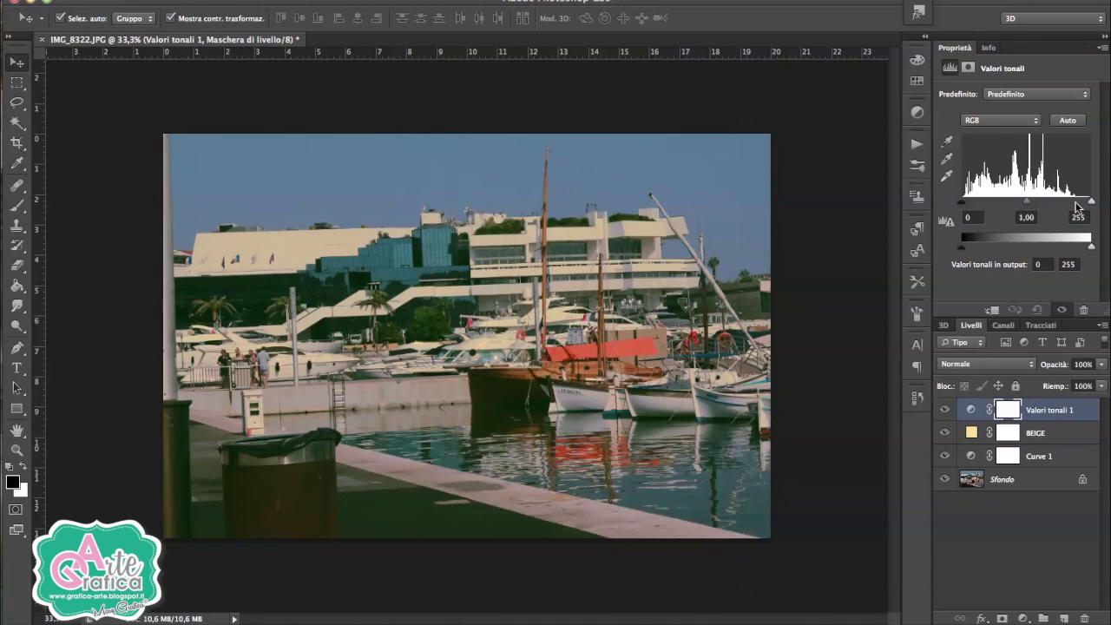
left_click_drag(961, 202, 1017, 206)
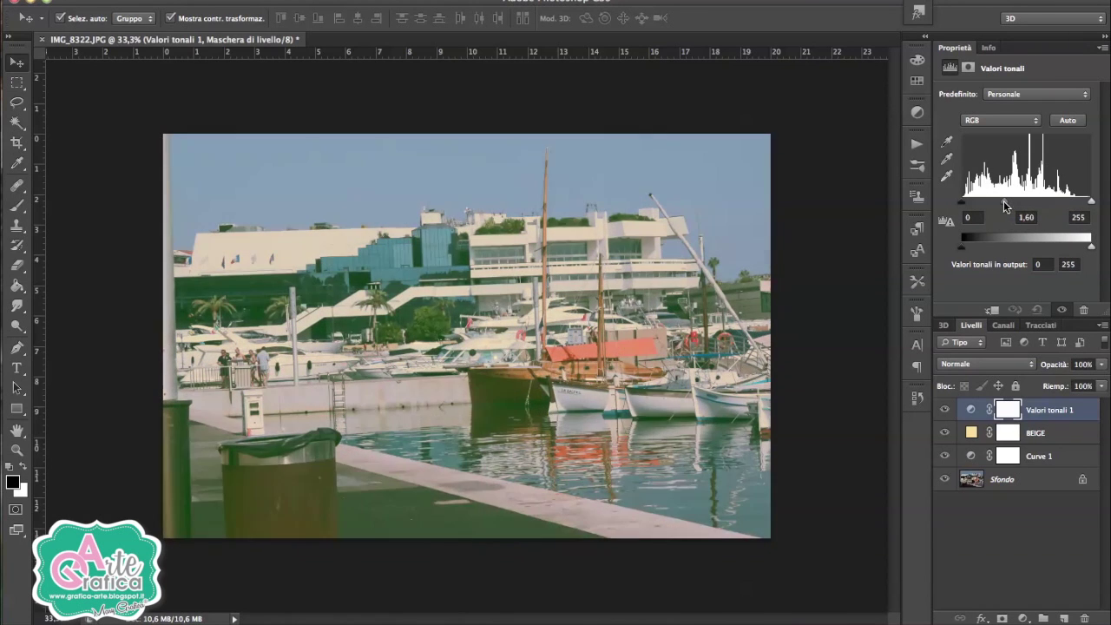
left_click_drag(1016, 206, 1026, 202)
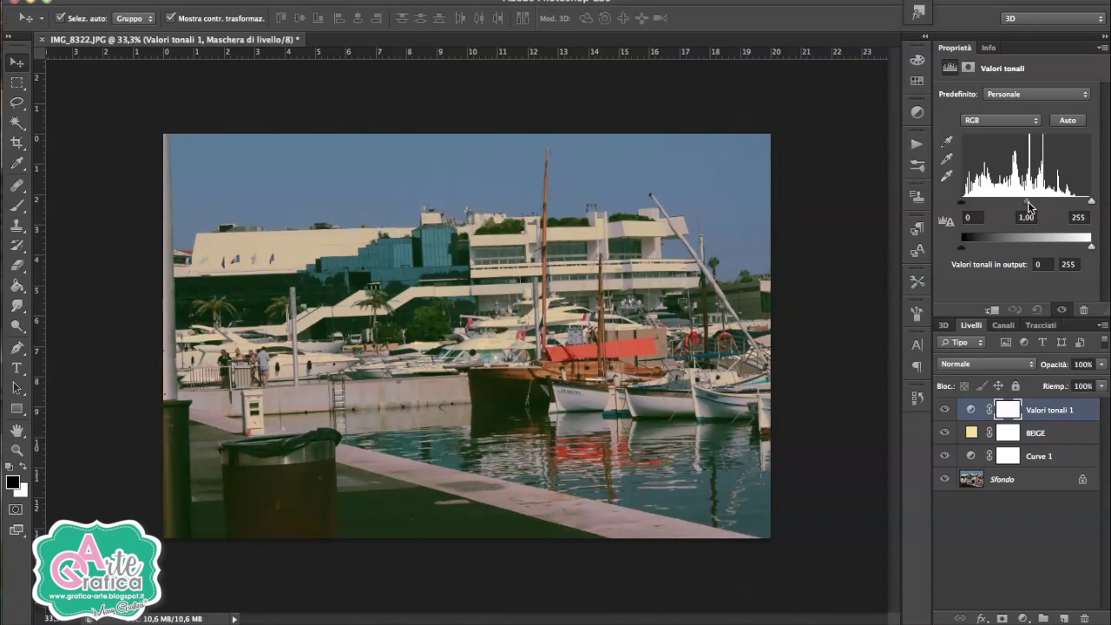
left_click_drag(1029, 205, 1022, 205)
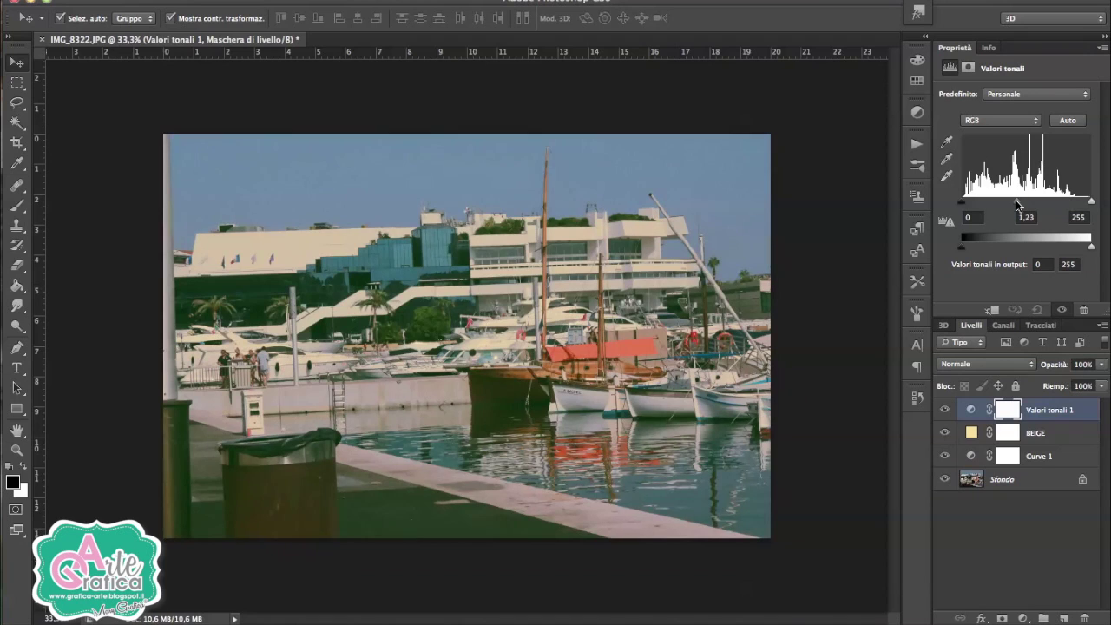
left_click_drag(1017, 205, 1014, 205)
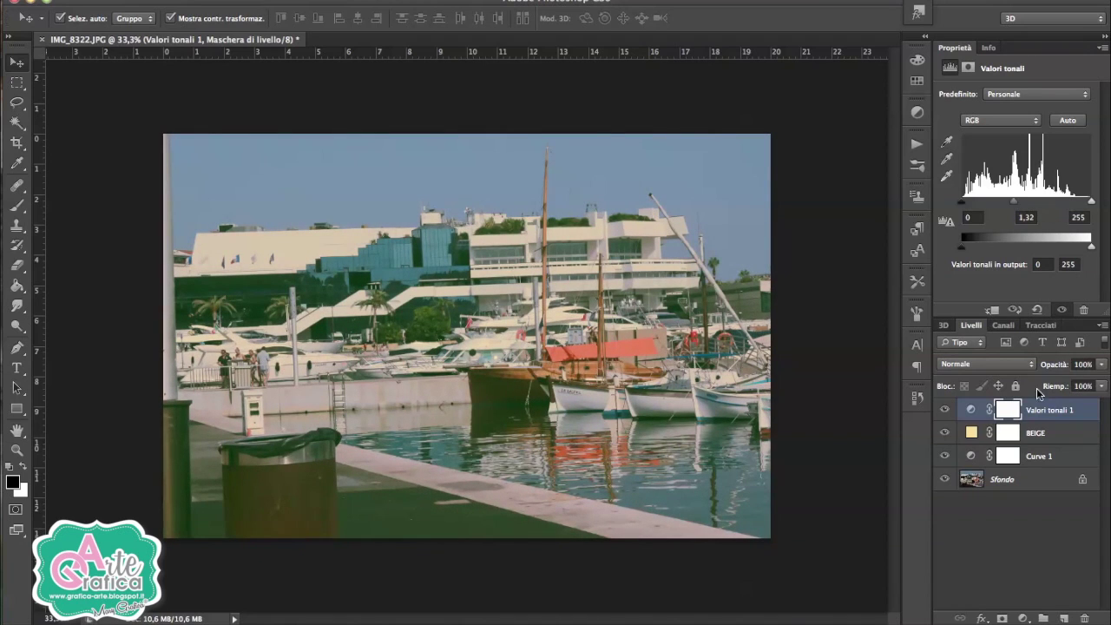
left_click_drag(1084, 204, 1070, 204)
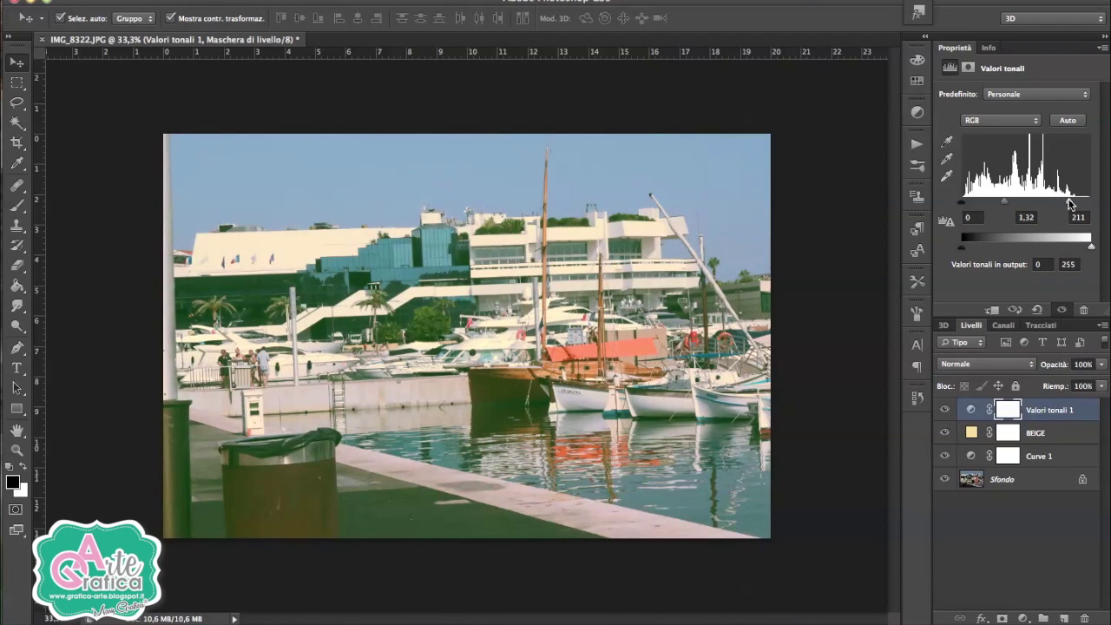
left_click_drag(1071, 204, 1067, 204)
left_click_drag(965, 204, 968, 204)
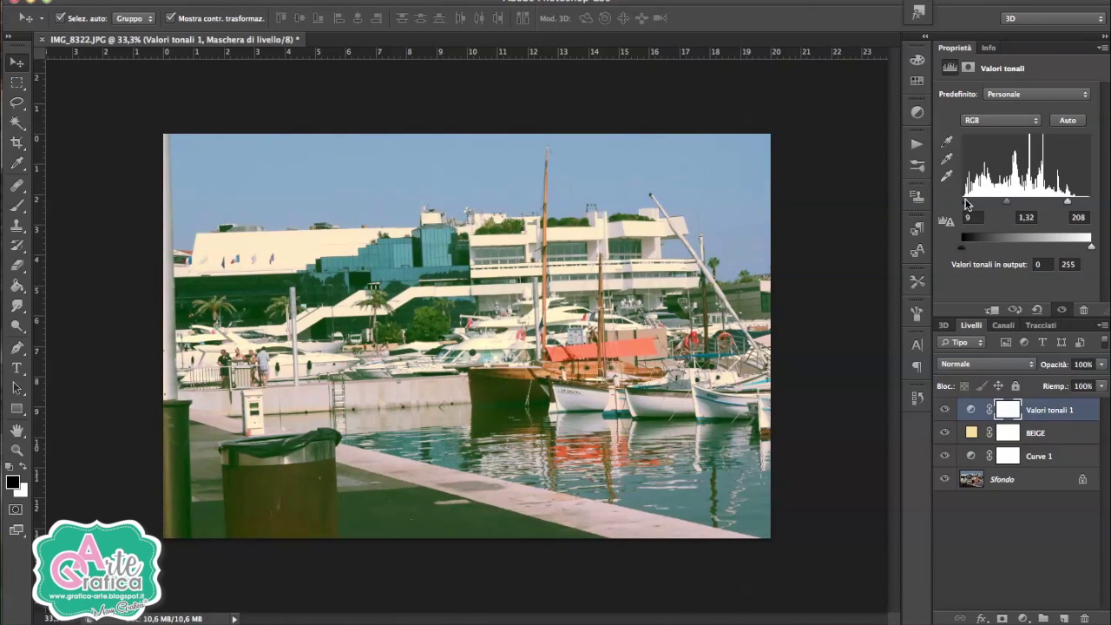
left_click_drag(959, 203, 957, 203)
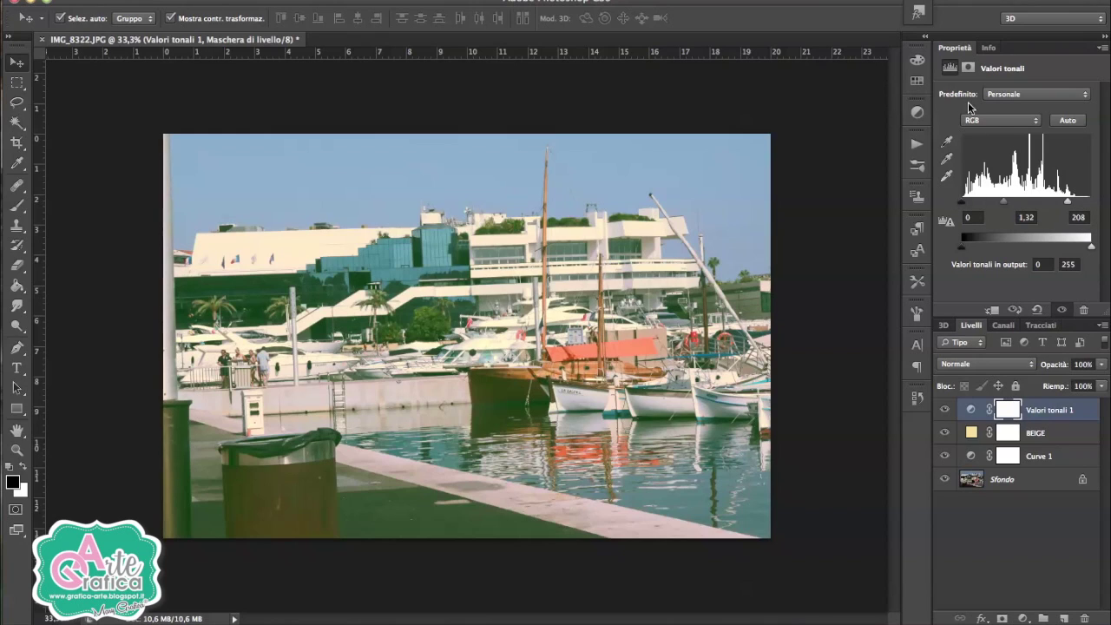
Lower the Levels Blu white point to 223 and move the layer below Curve 1.
left_click(1010, 123)
left_click(998, 151)
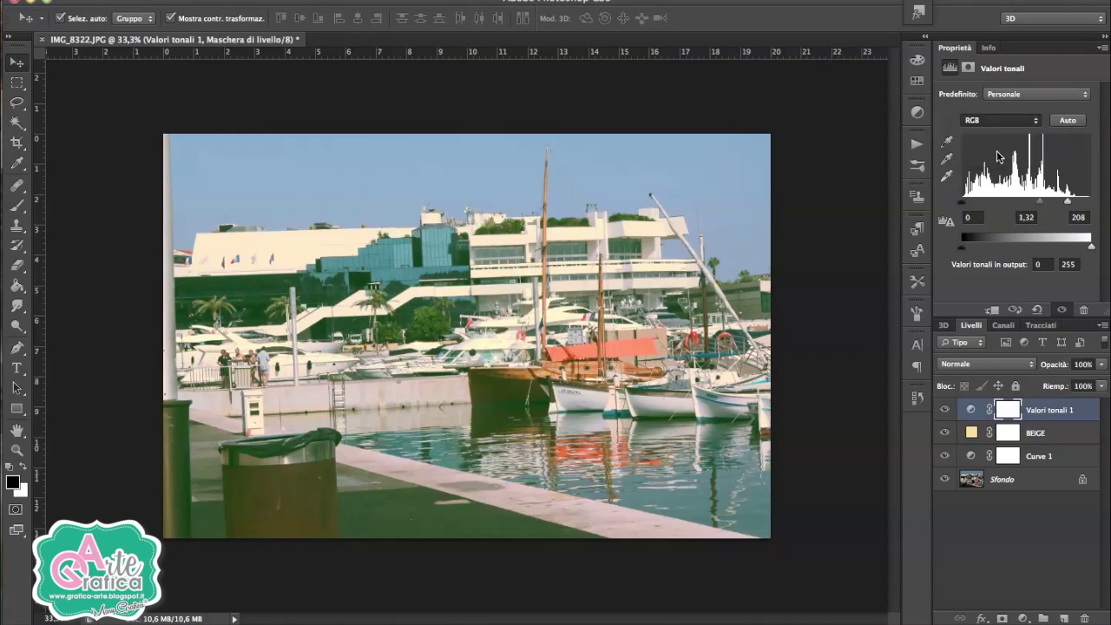
left_click_drag(961, 201, 983, 203)
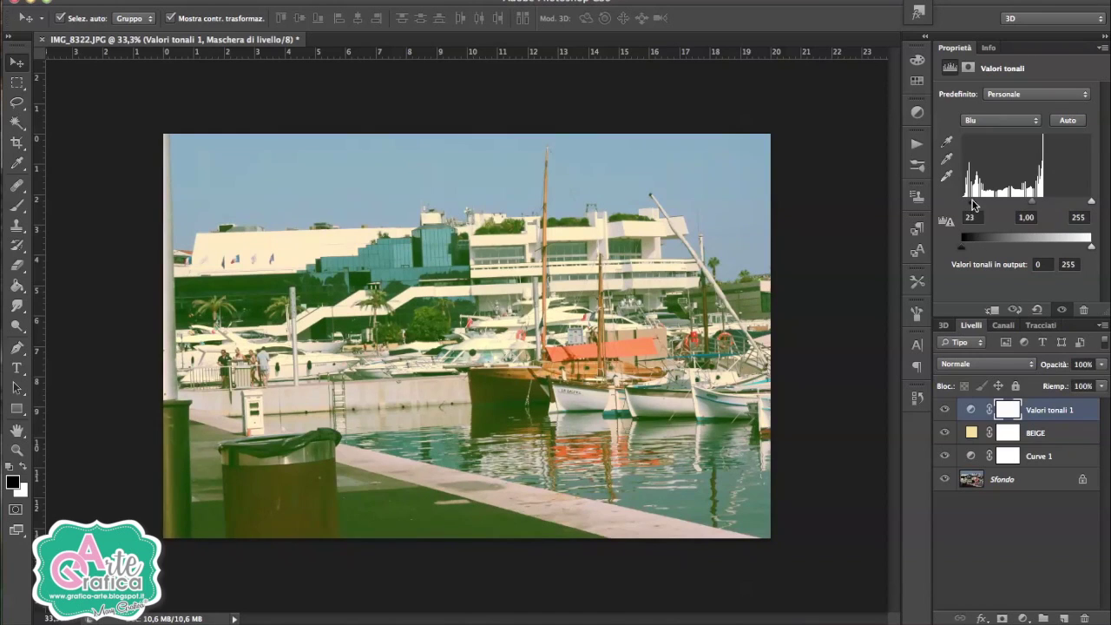
key("ctrl+z")
mouse_move(1026, 201)
left_mouse_down()
mouse_move(1039, 203)
mouse_move(1024, 205)
left_mouse_up()
left_click_drag(1091, 201, 1076, 201)
left_click_drag(1045, 413, 1041, 457)
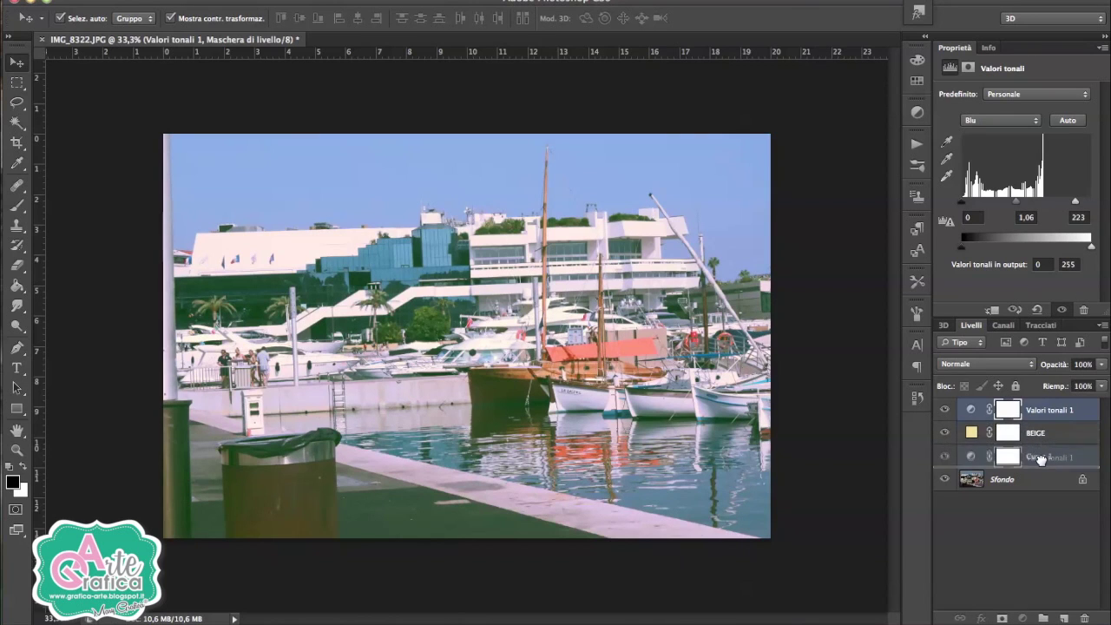
Set the Levels Verde channel input levels to 8 / 1,10 / 249.
left_click(989, 120)
left_click(986, 140)
left_click_drag(1029, 203, 1029, 203)
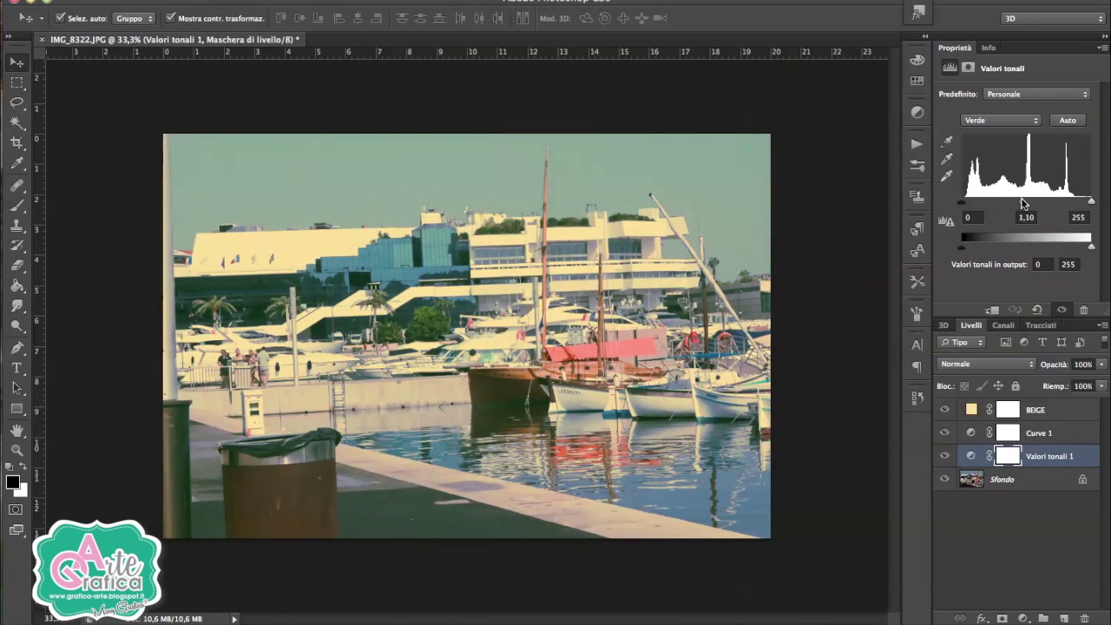
left_click_drag(1091, 204, 1089, 206)
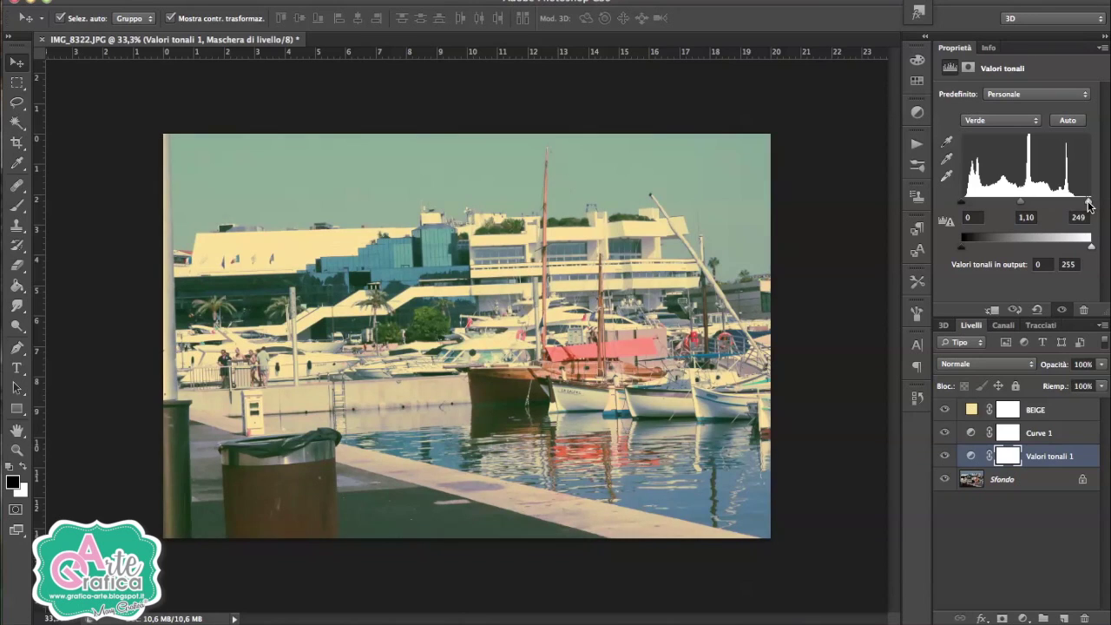
left_click_drag(961, 202, 965, 203)
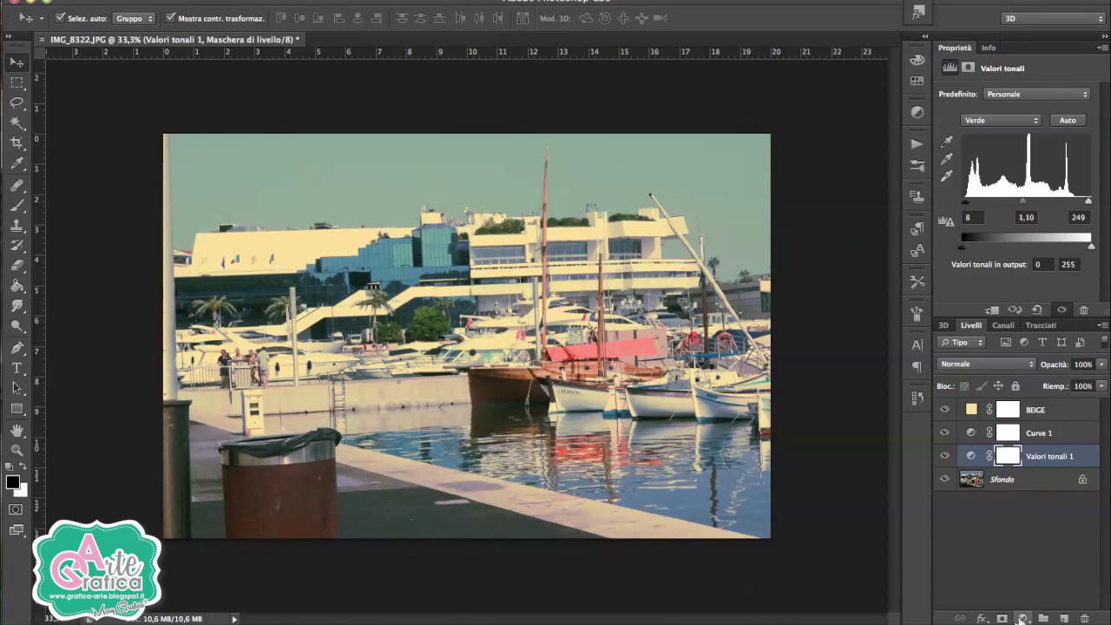
Add Luminosità/contrasto 1 (brightness 1, contrast 56) just above Sfondo, below Valori tonali 1.
left_click(1021, 619)
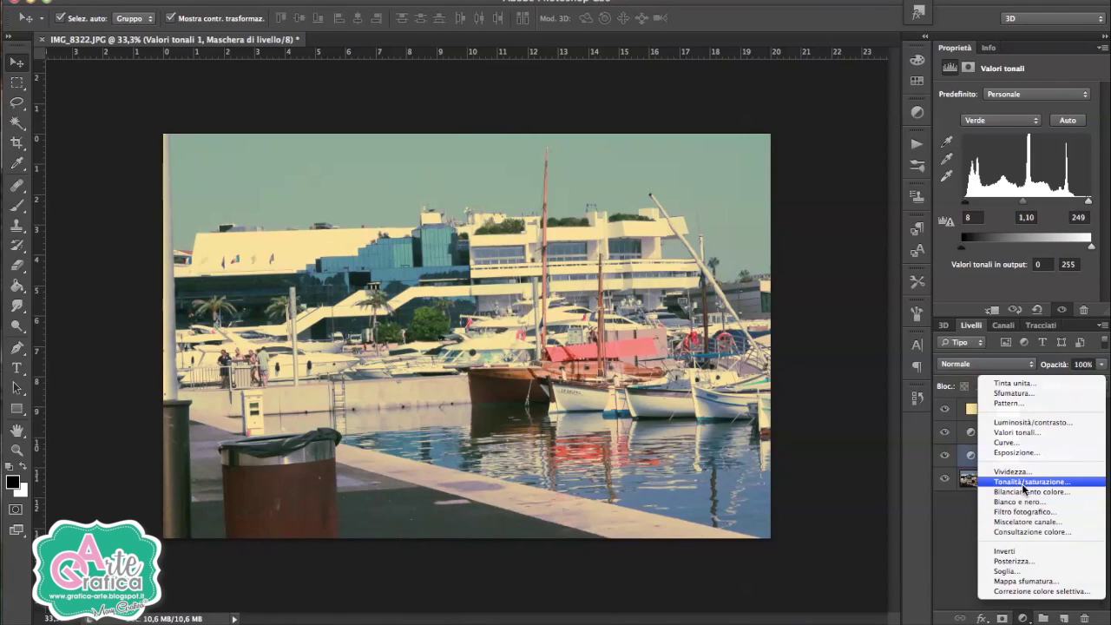
left_click(1023, 423)
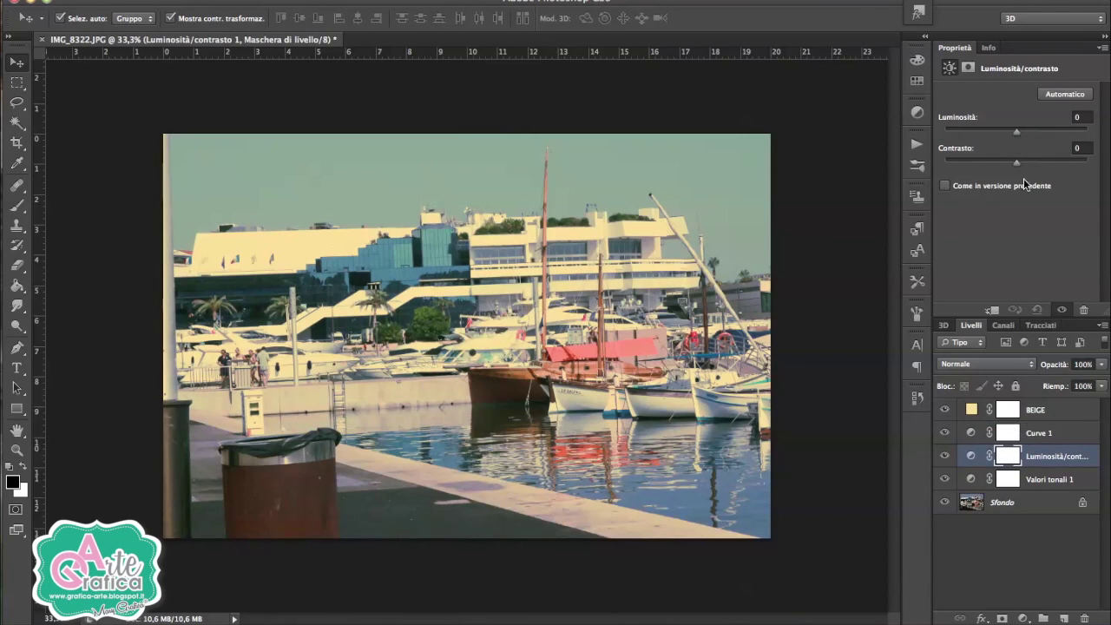
left_click(1022, 130)
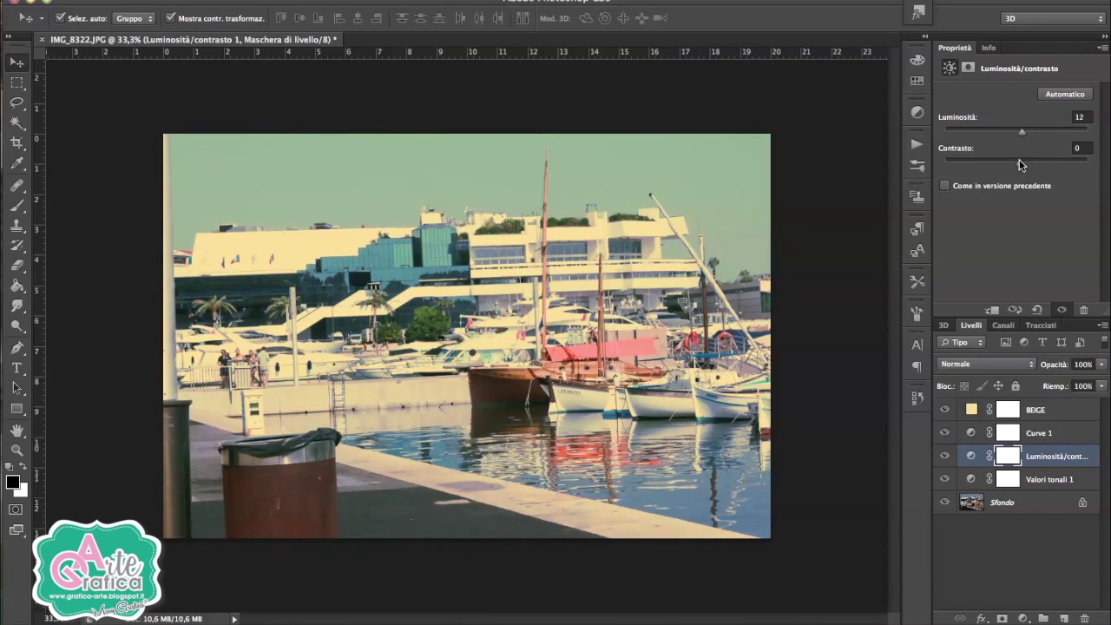
left_click_drag(1028, 165, 1057, 165)
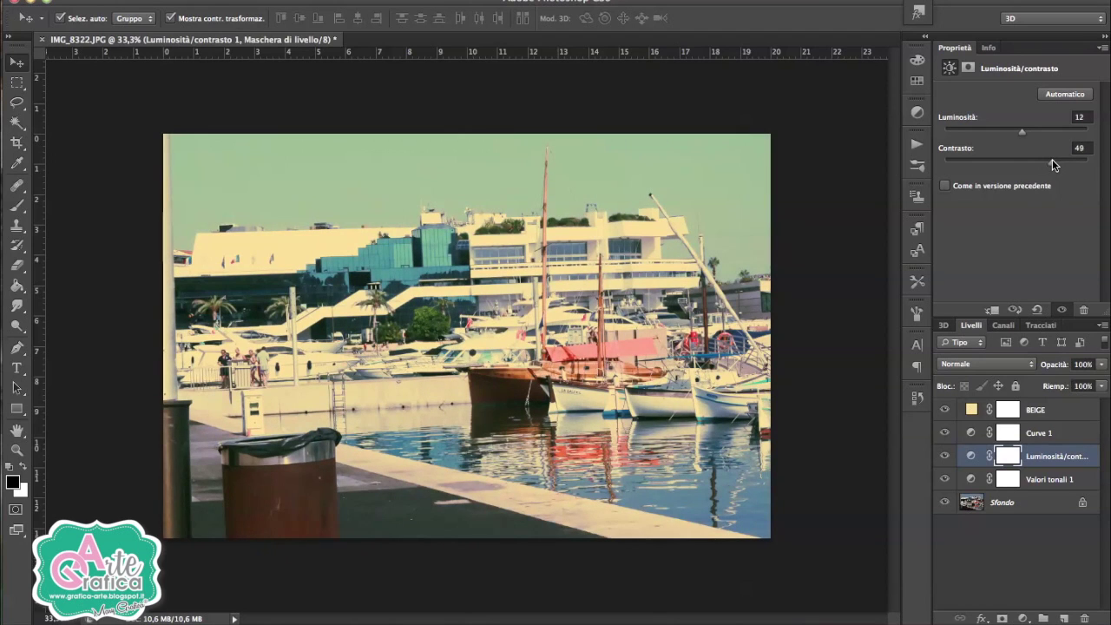
left_click_drag(1039, 461, 1041, 484)
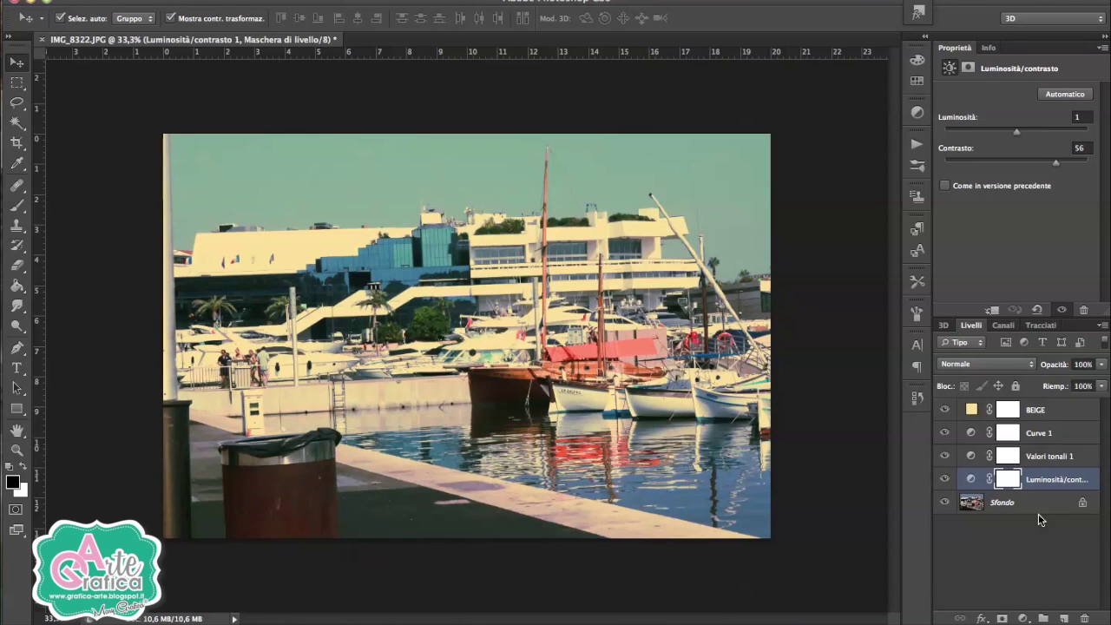
left_click(1034, 528)
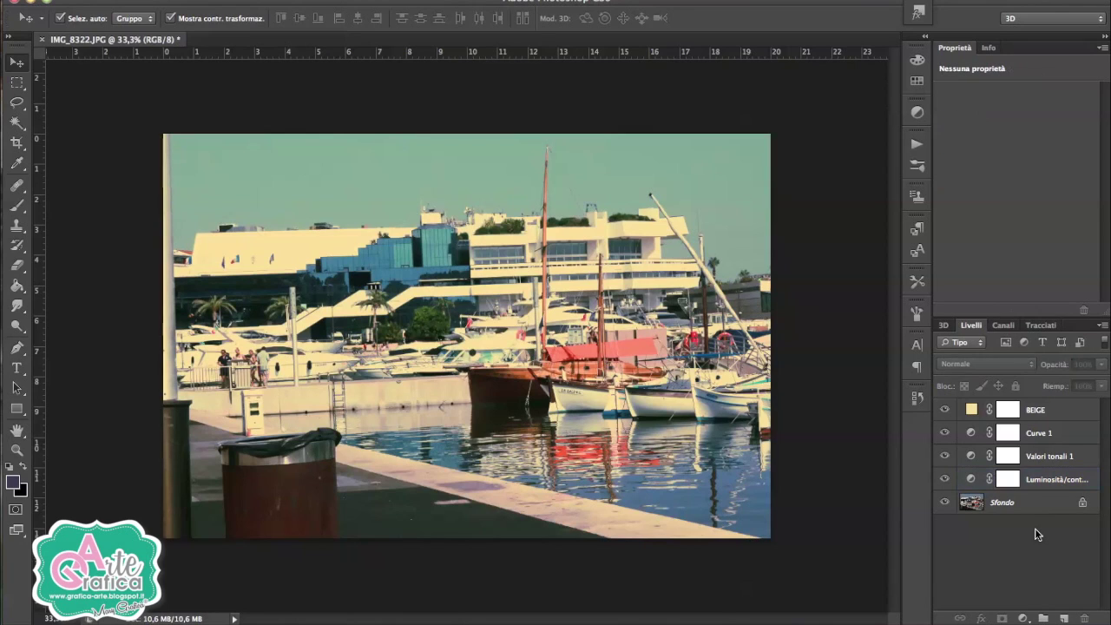
Add Luminosità/contrasto 2 above BEIGE with contrast 33 and brightness 9.
key("alt+period")
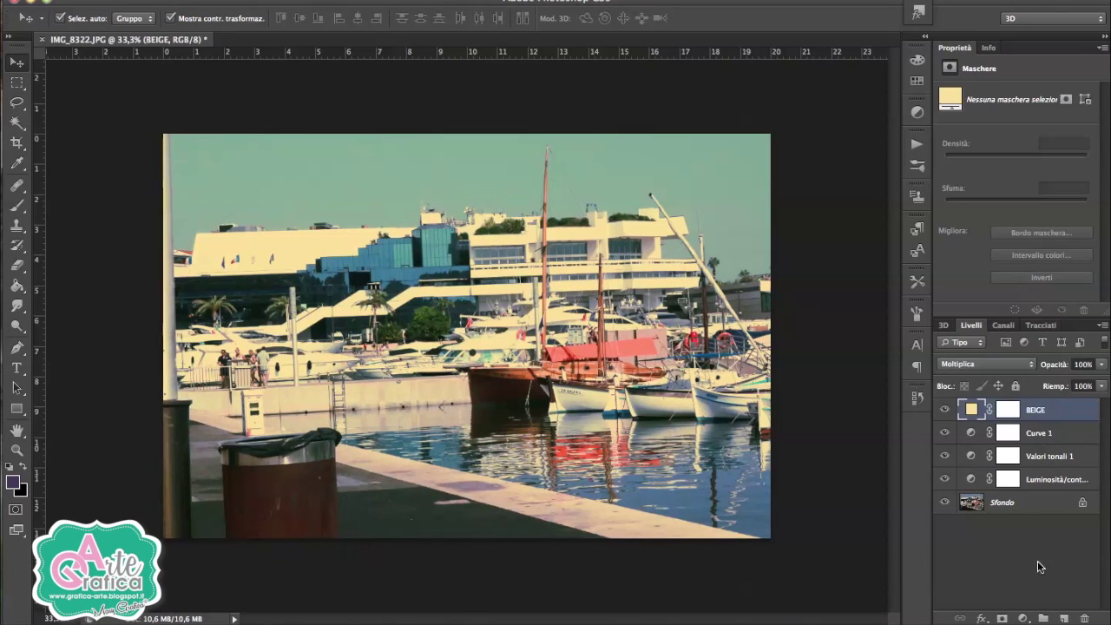
left_click(1021, 617)
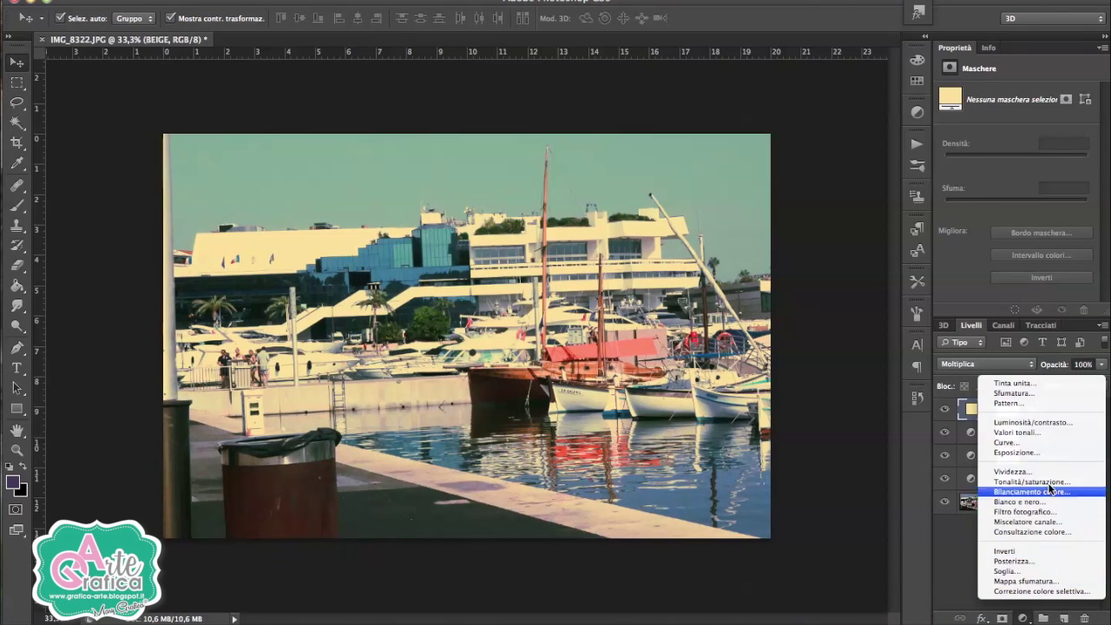
left_click(1048, 421)
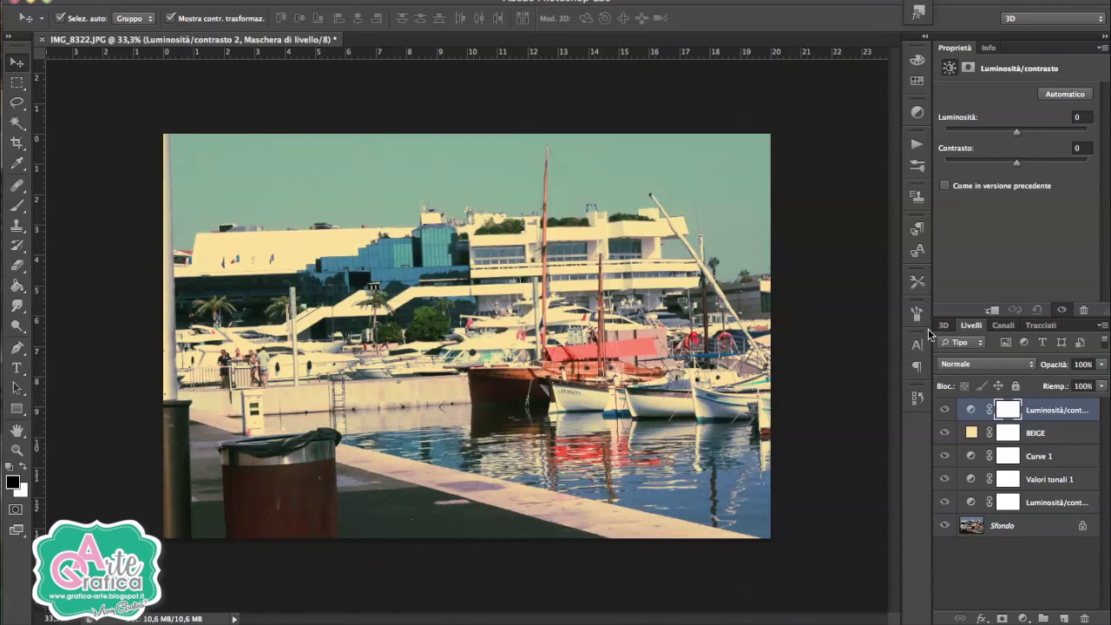
left_click_drag(1033, 162, 1042, 166)
left_click_drag(1018, 130, 1023, 132)
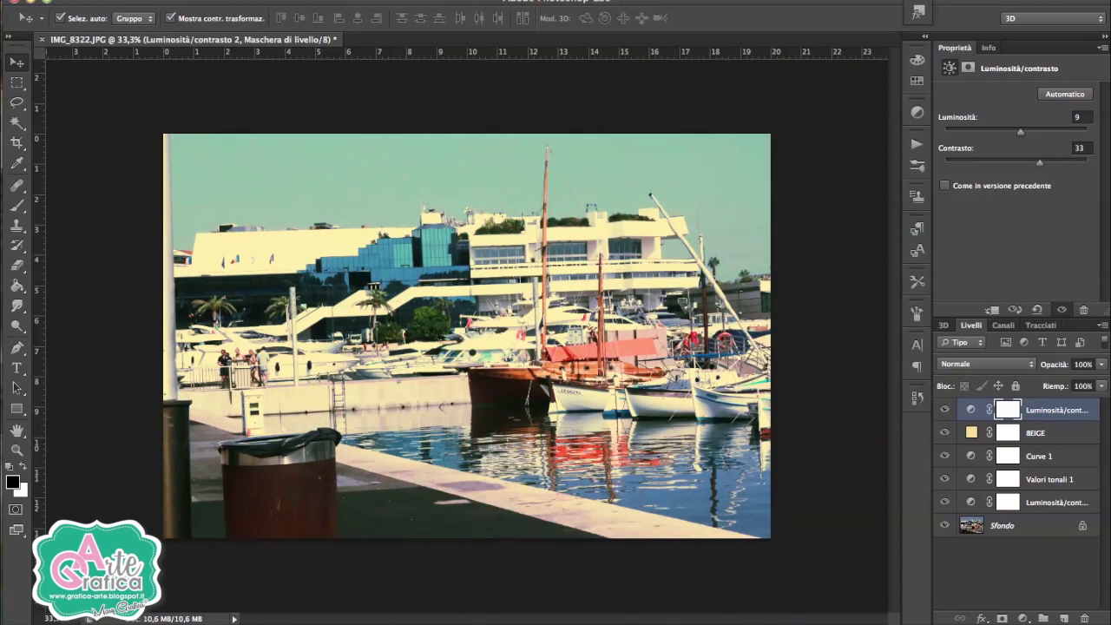
left_click(286, 2)
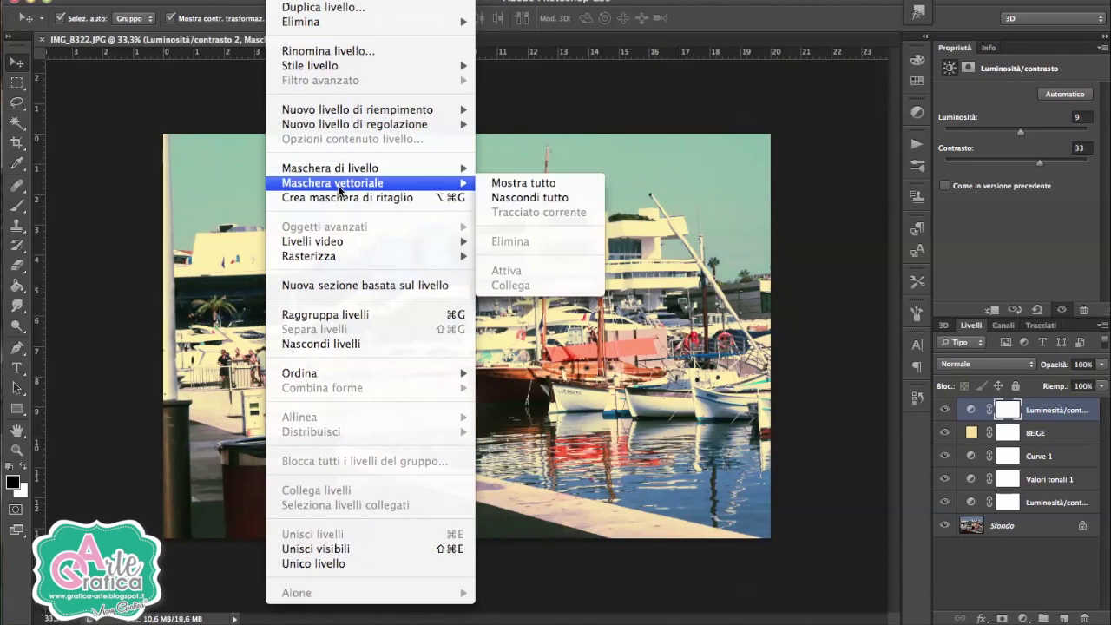
mouse_move(357, 109)
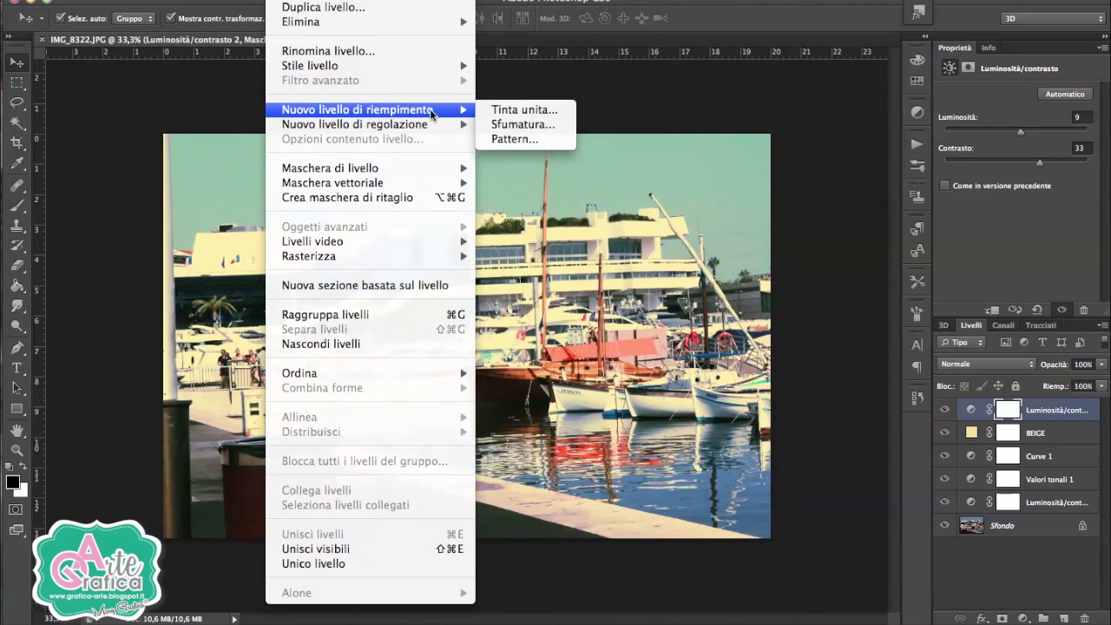
Add a Luce soffusa solid fill layer coloured blue 172cf4 at the top of the stack.
left_click(500, 110)
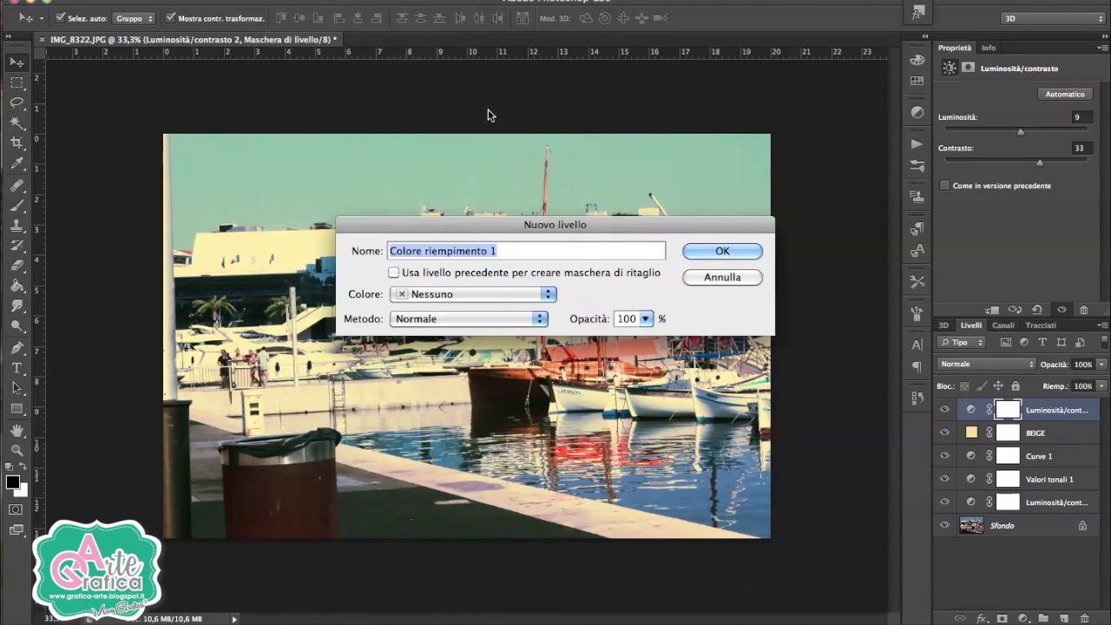
left_click(449, 318)
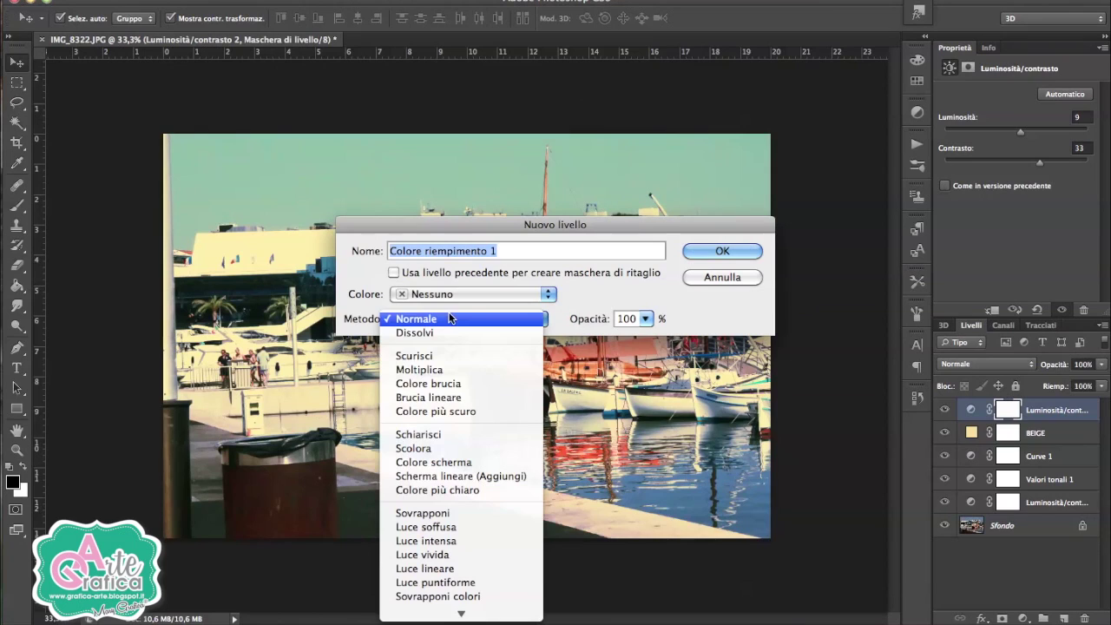
left_click(459, 528)
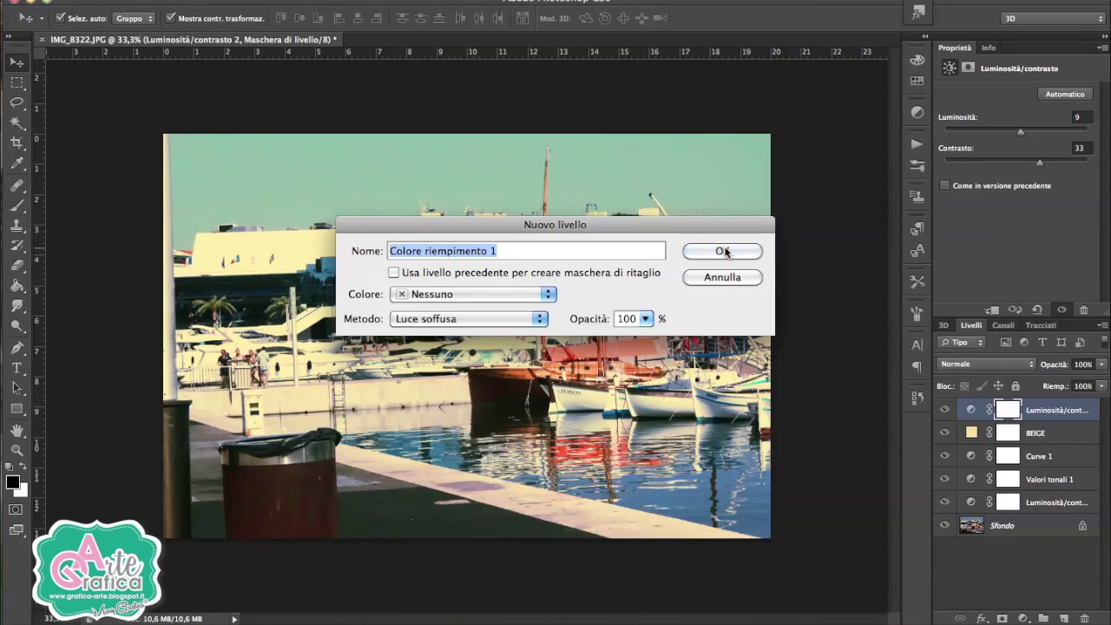
left_click(724, 251)
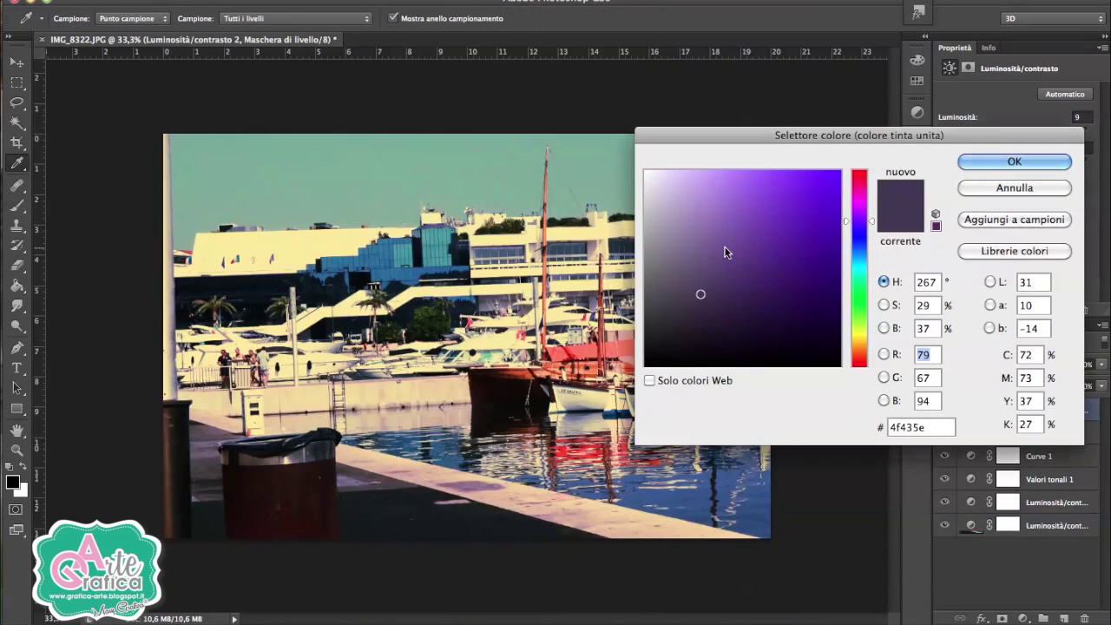
mouse_move(846, 222)
left_mouse_down()
mouse_move(846, 239)
mouse_move(822, 179)
left_mouse_up()
left_click(836, 228)
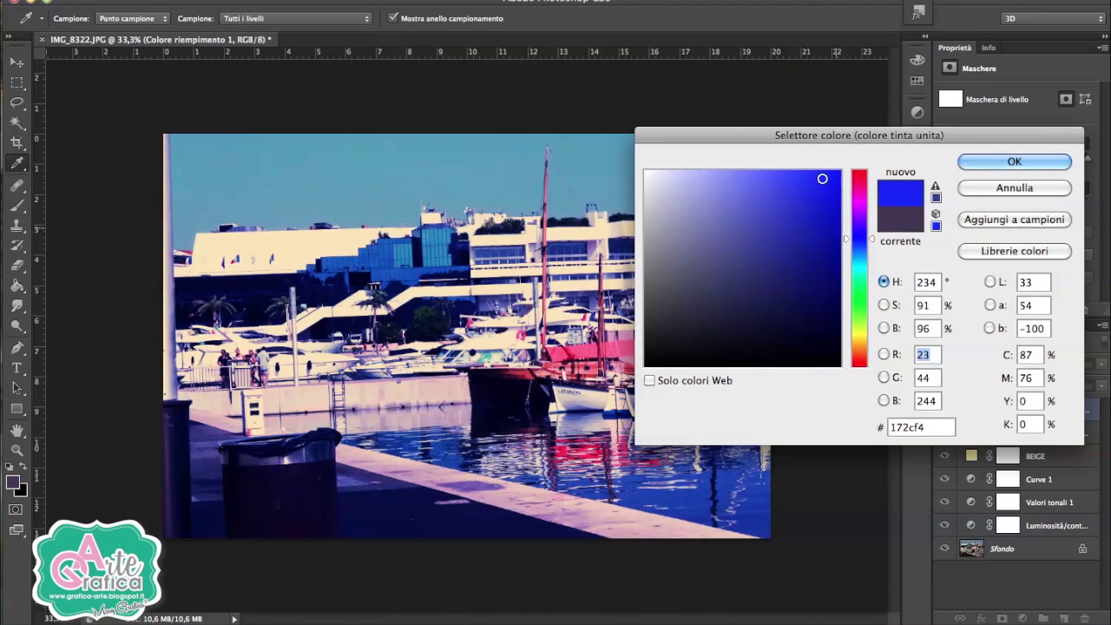
left_click(1033, 161)
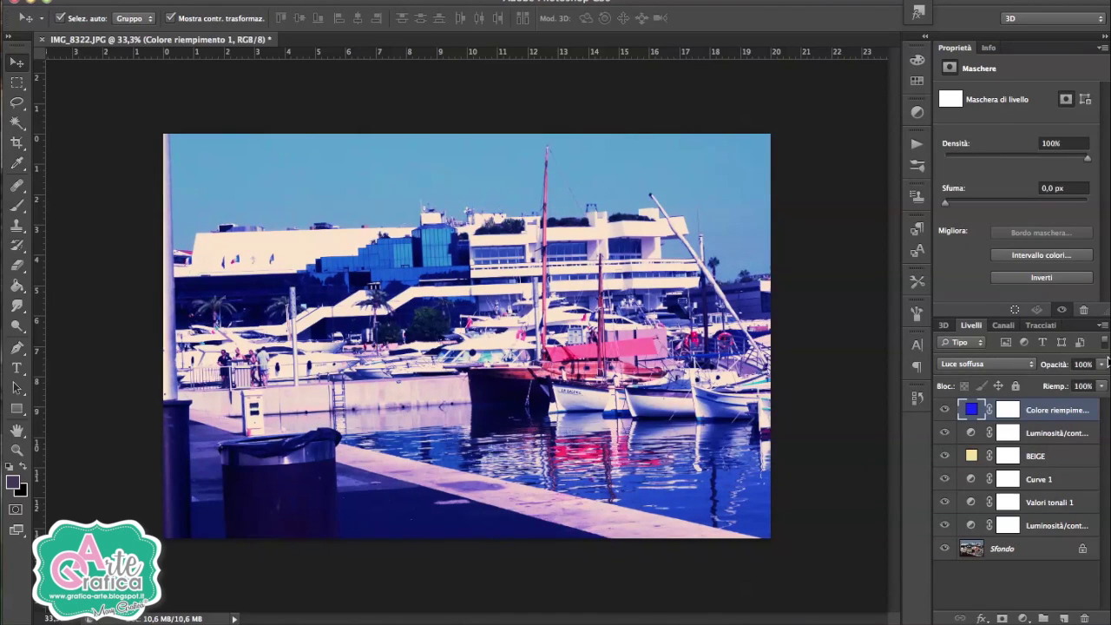
Move Colore riempimento 1 between BEIGE and Curve 1 at 57% opacity.
left_click_drag(1101, 364, 1081, 383)
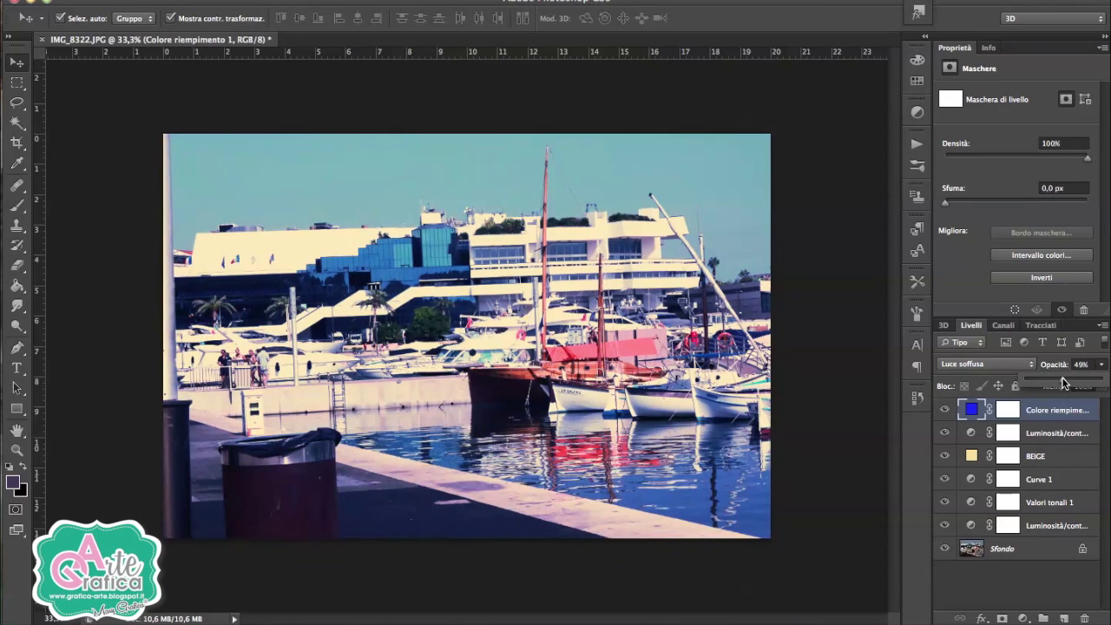
left_click_drag(1061, 377, 1059, 379)
left_click(1049, 566)
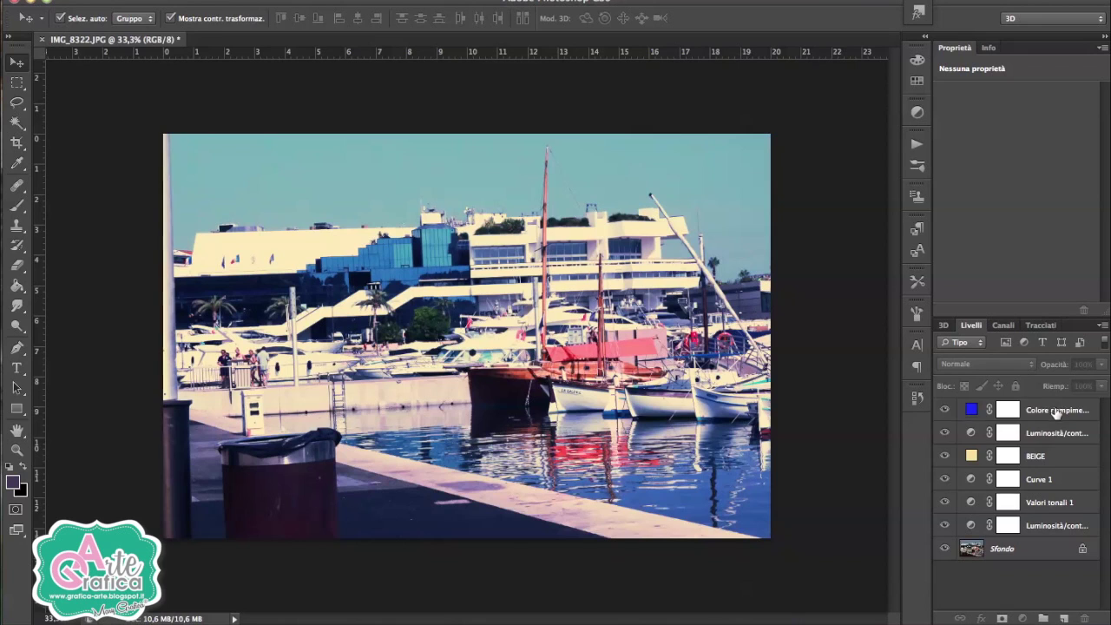
left_click_drag(1055, 411, 1055, 466)
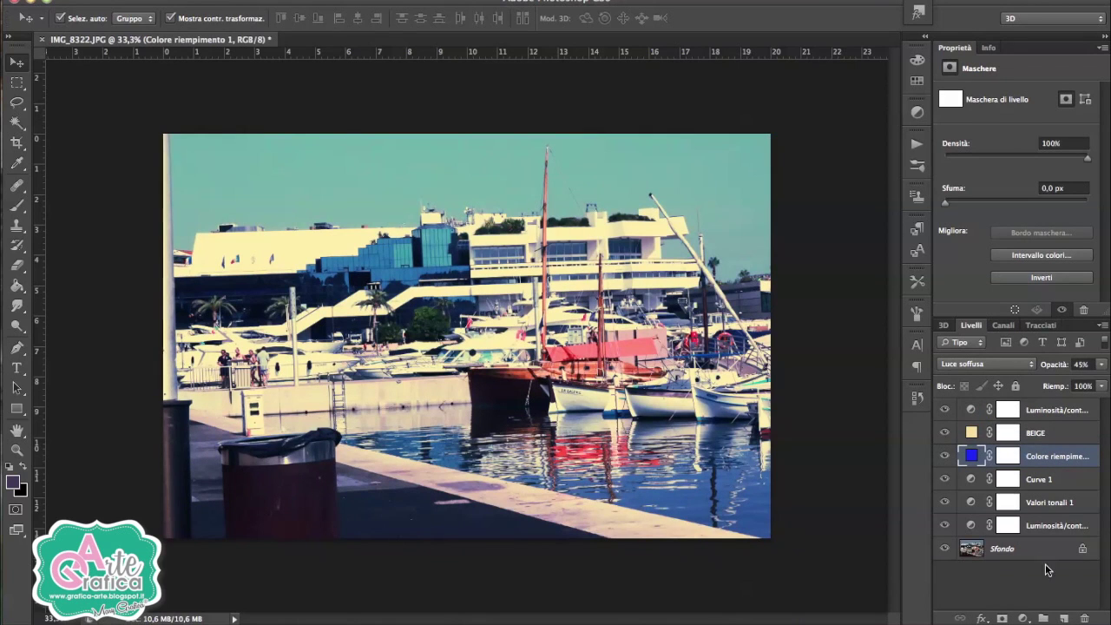
left_click(1101, 364)
mouse_move(1064, 381)
left_mouse_down()
mouse_move(1101, 384)
mouse_move(1071, 384)
left_mouse_up()
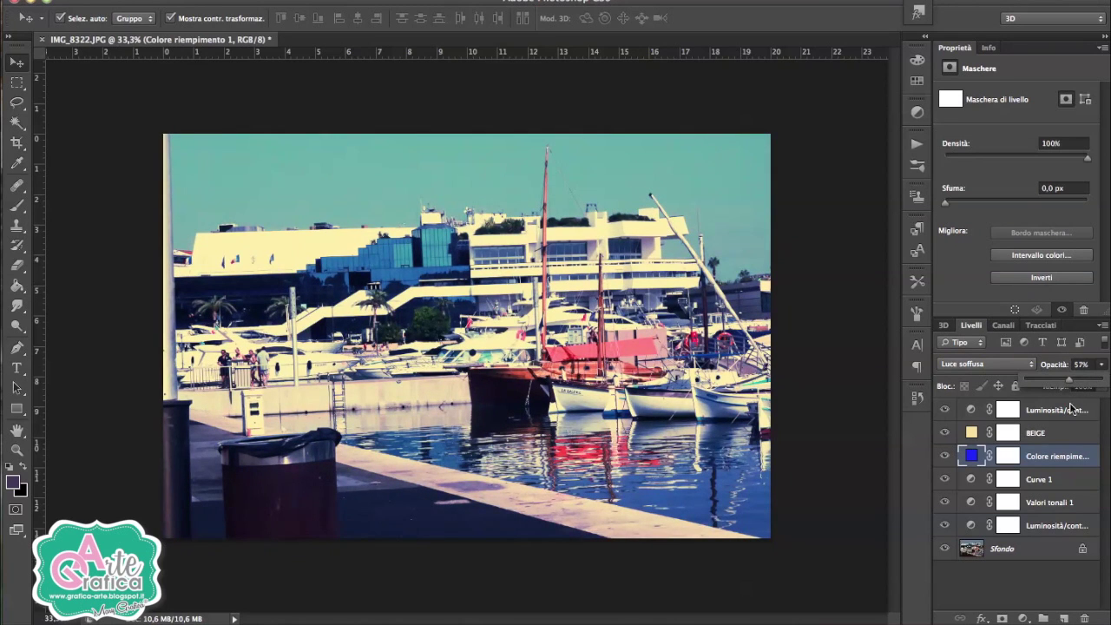
left_click(1066, 532)
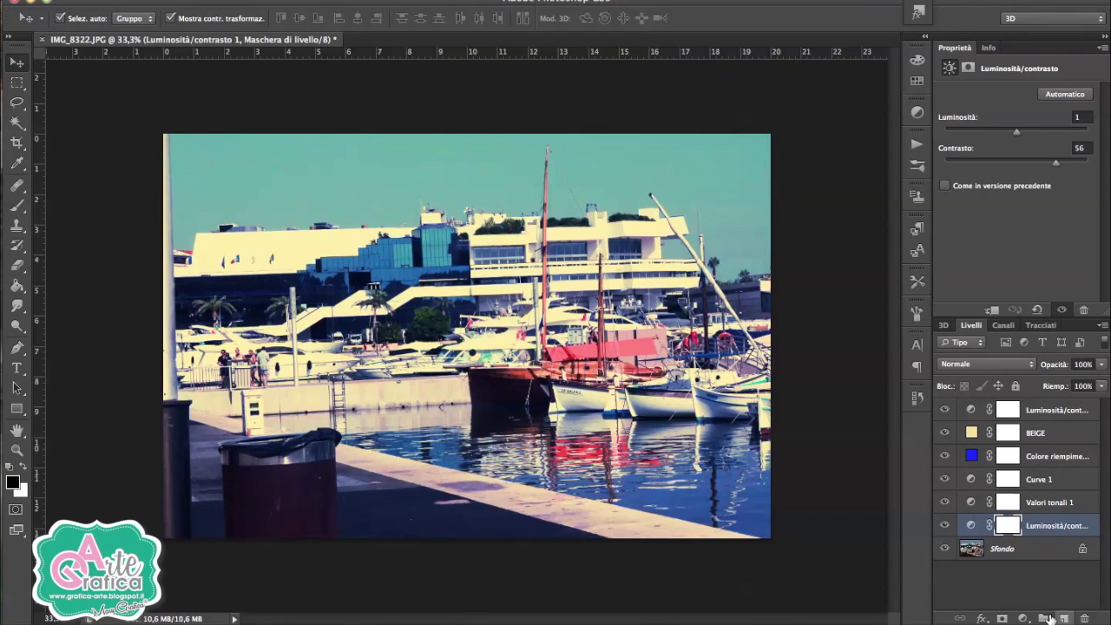
Gather the six fill and adjustment layers into Gruppo 1, collapse it and hide it.
left_click(1033, 413)
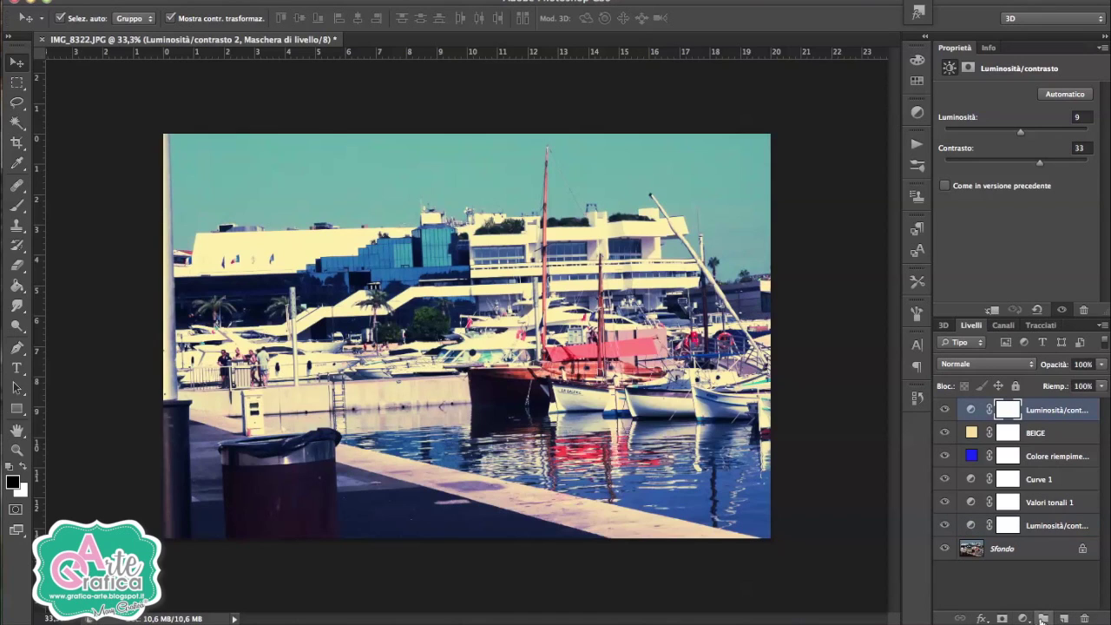
left_click(1044, 619)
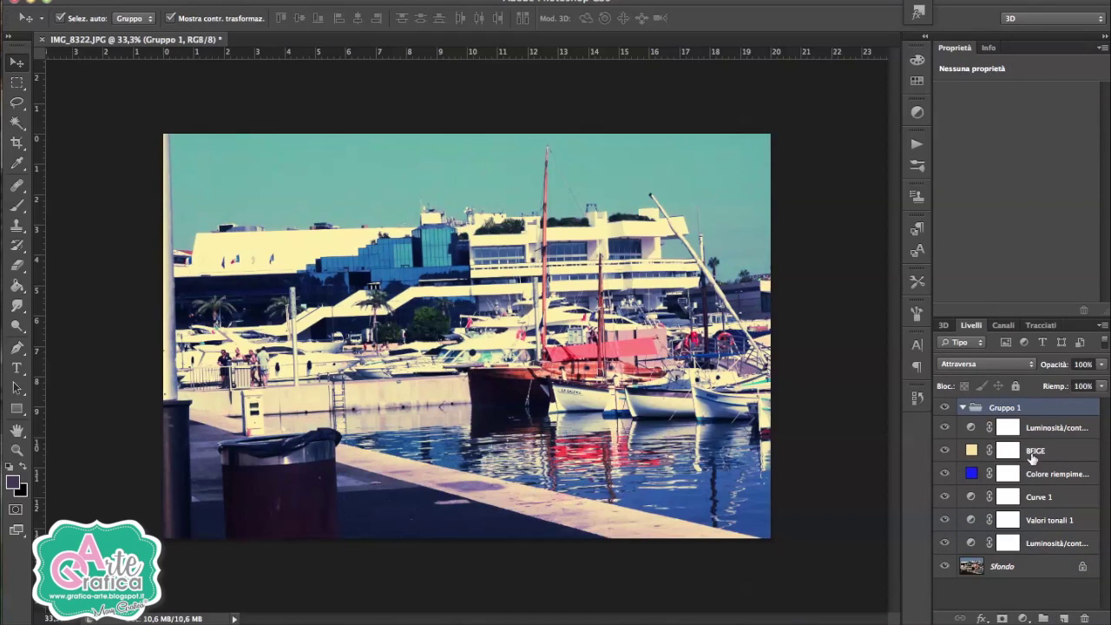
left_click(1045, 548)
left_click(1038, 433, "shift")
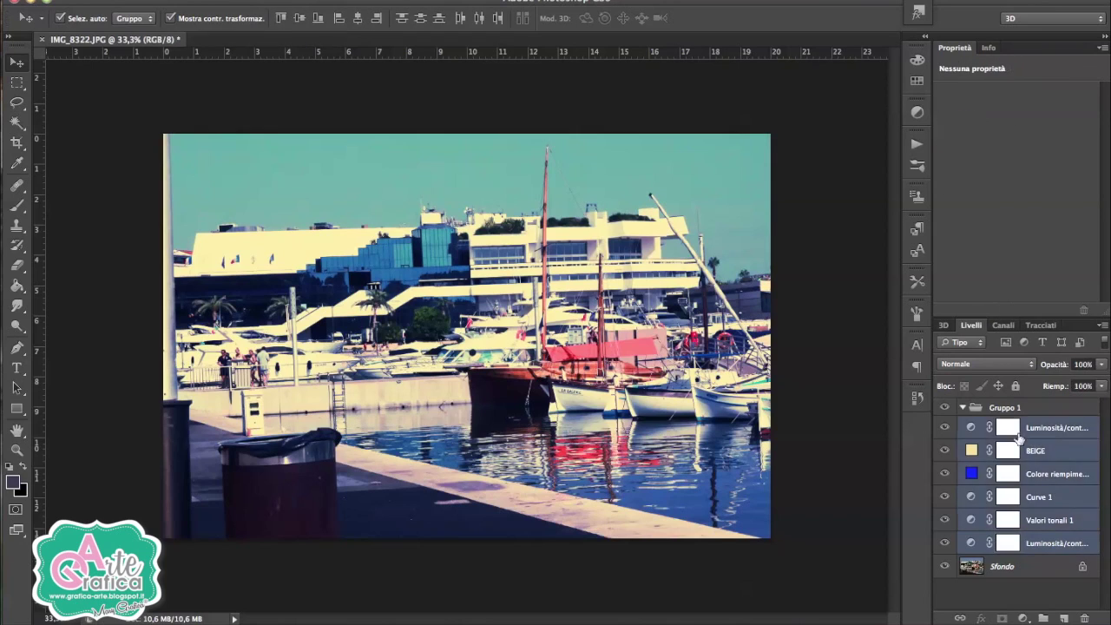
left_click_drag(1007, 427, 1002, 415)
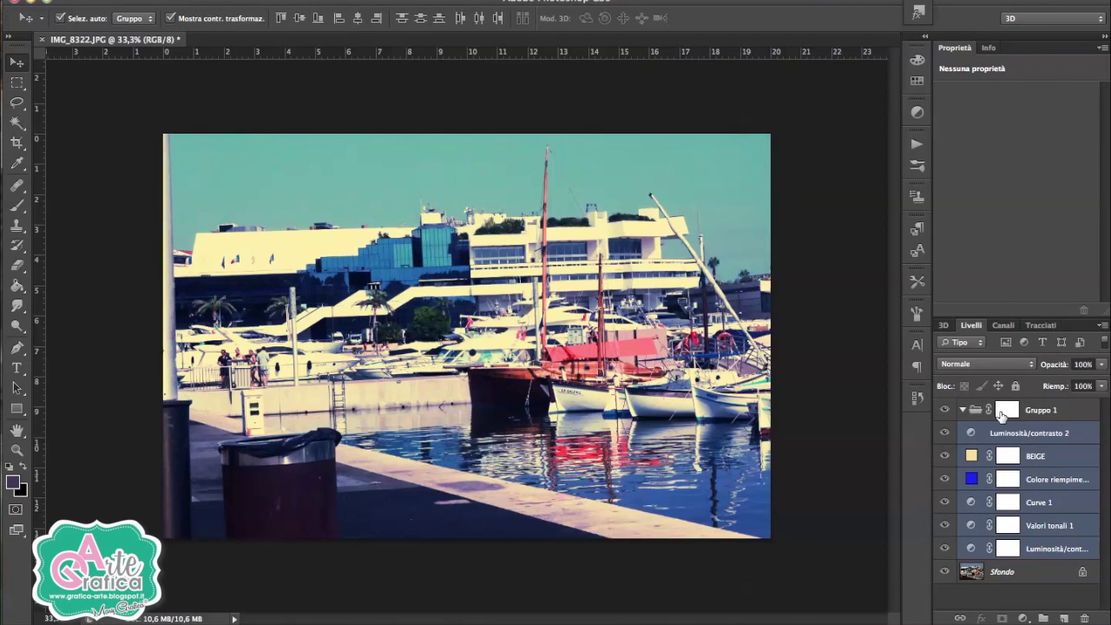
left_click_drag(1002, 416, 1061, 408)
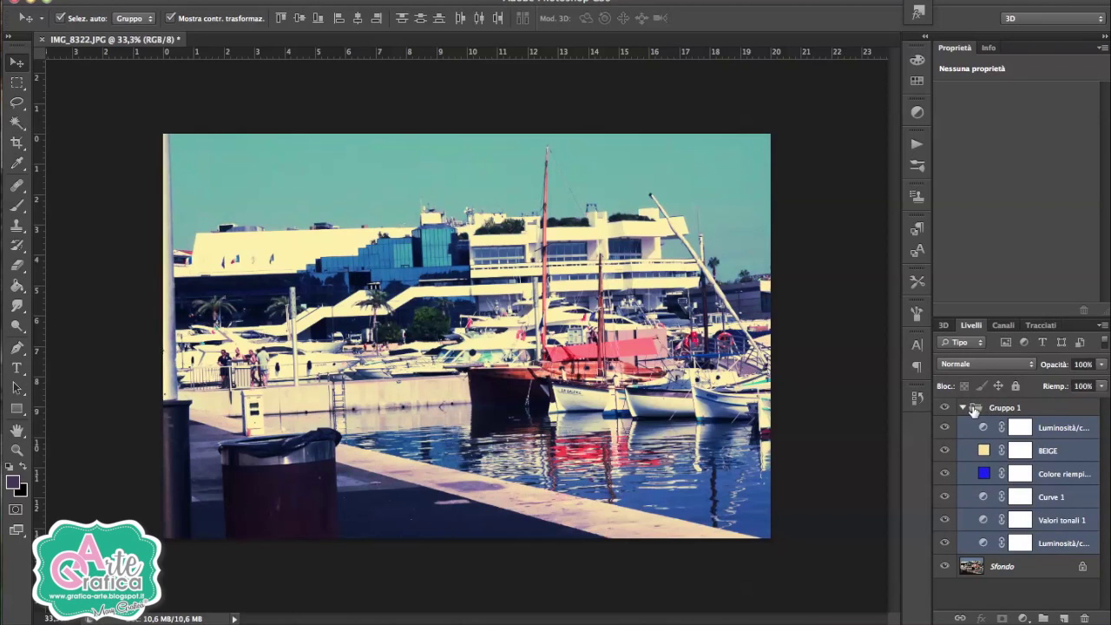
left_click(964, 408)
left_click(945, 408)
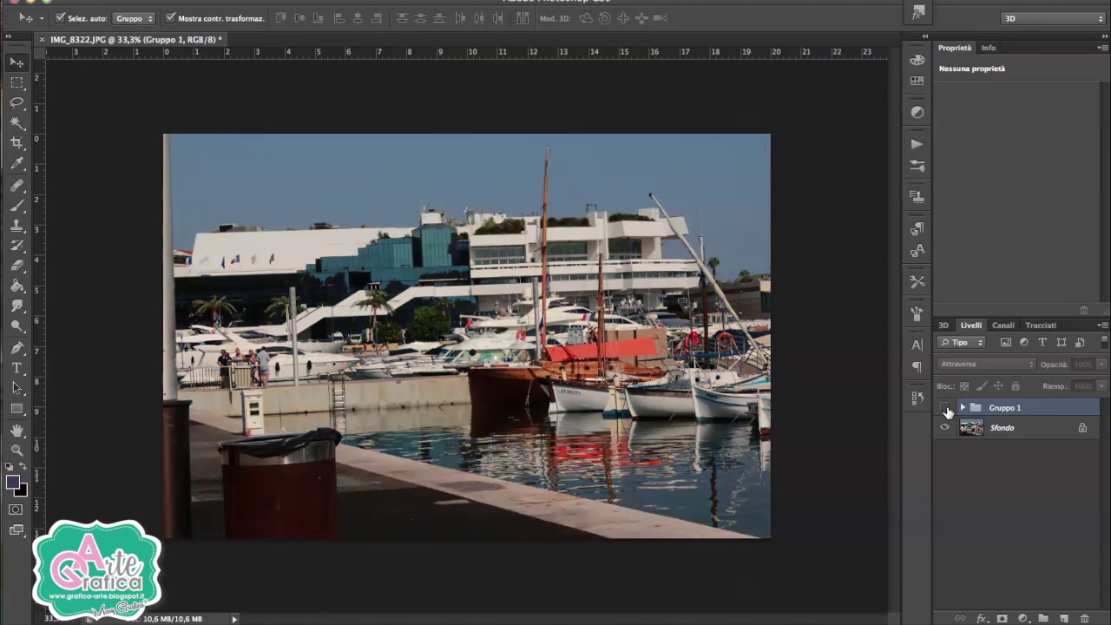
Make Gruppo 1 visible again and expand it to list its layers.
left_click(945, 408)
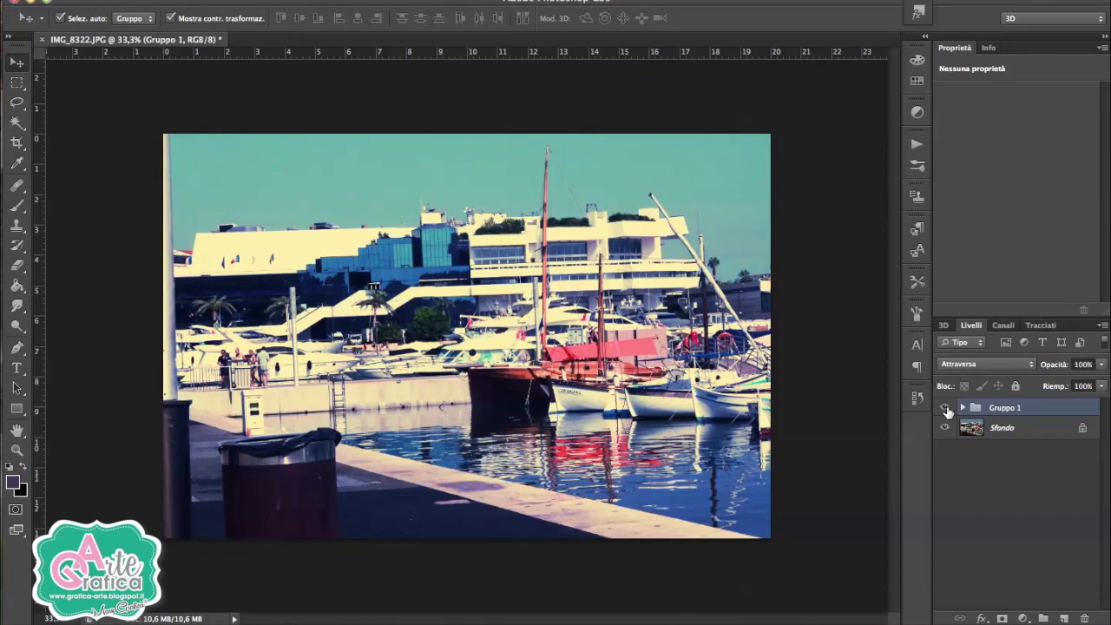
left_click(963, 407)
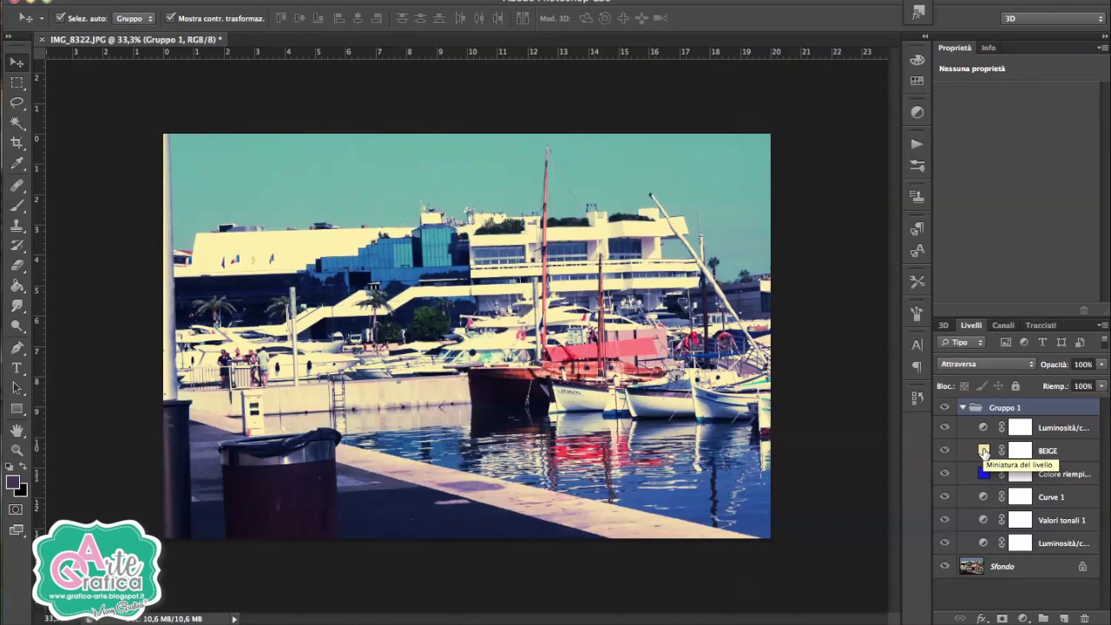
Darken the blue fill to 1023d7 in Sovrapponi mode, leaving BEIGE unchanged.
double_click(984, 451)
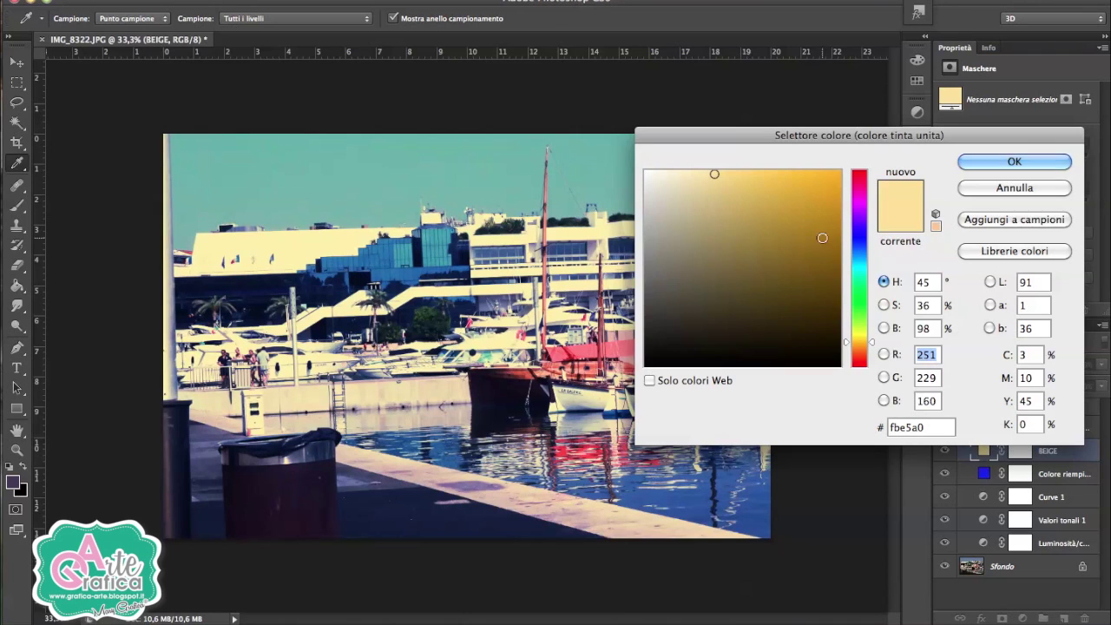
left_click_drag(704, 178, 748, 180)
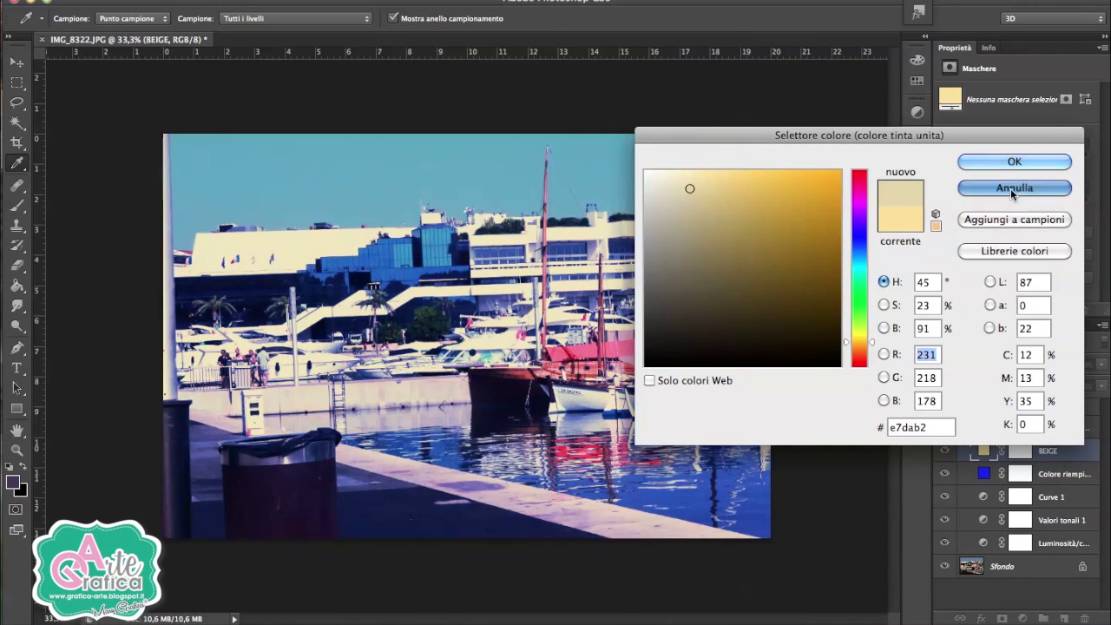
left_click(1012, 188)
double_click(983, 473)
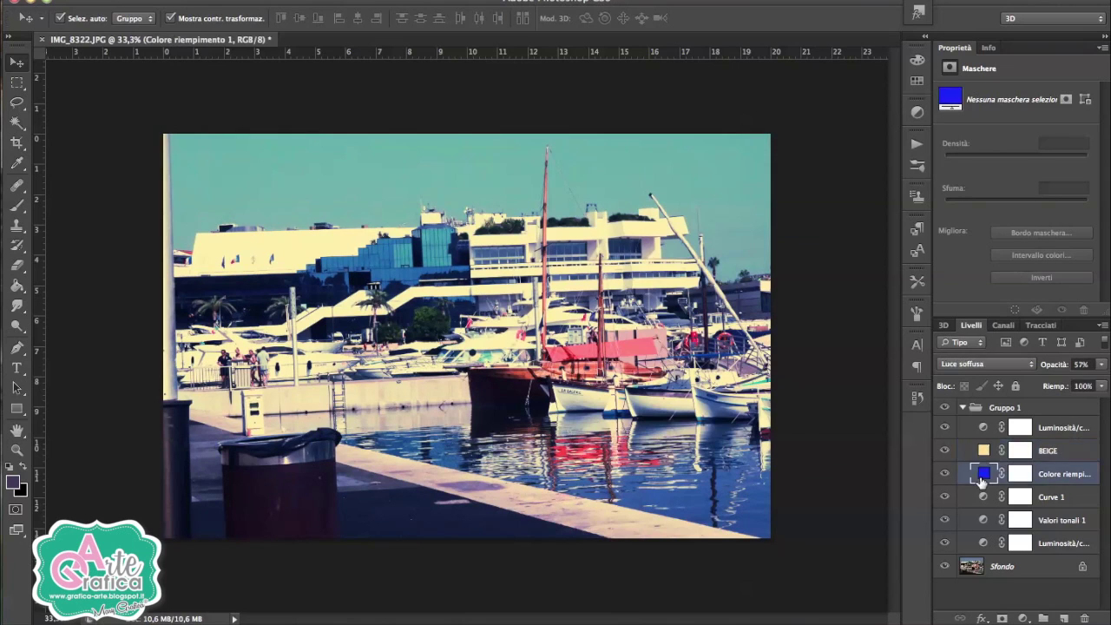
left_click_drag(821, 179, 828, 235)
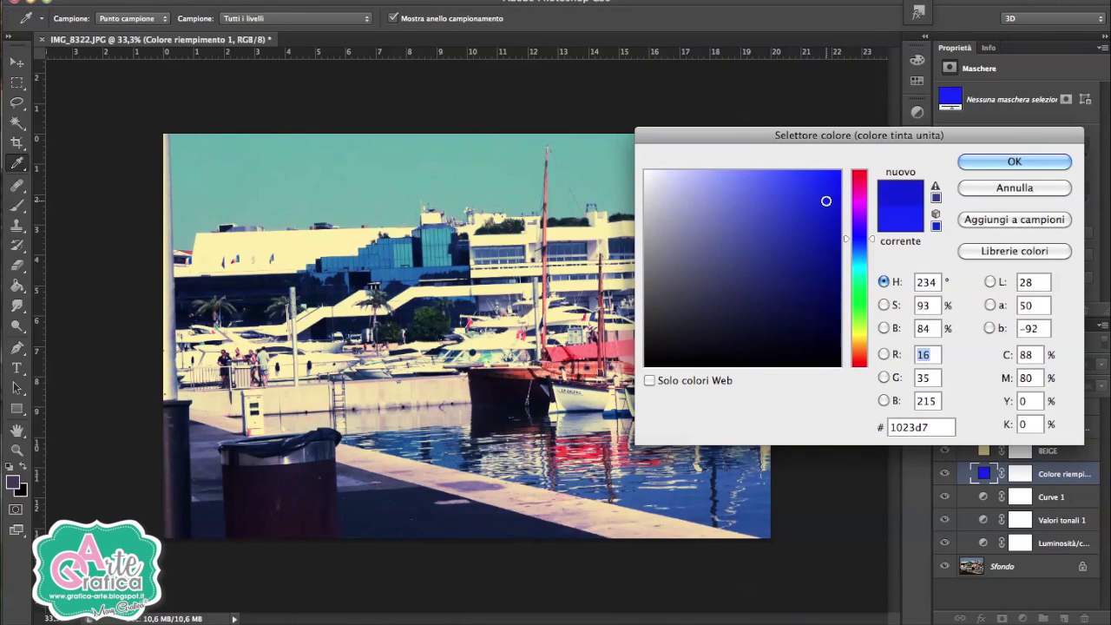
left_click(1014, 161)
left_click(976, 365)
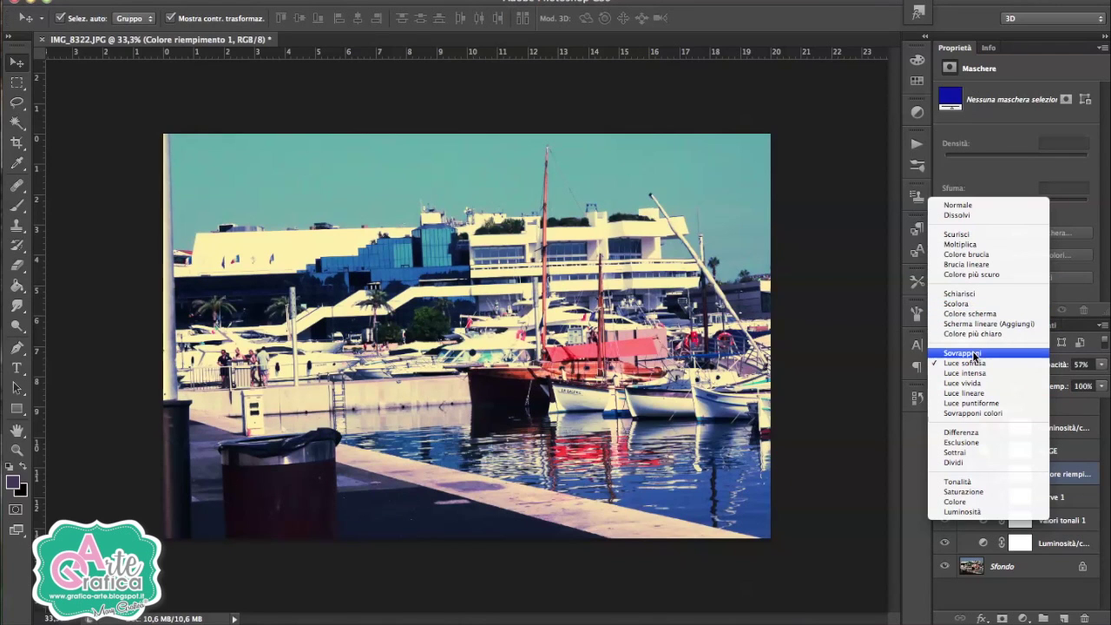
left_click(975, 354)
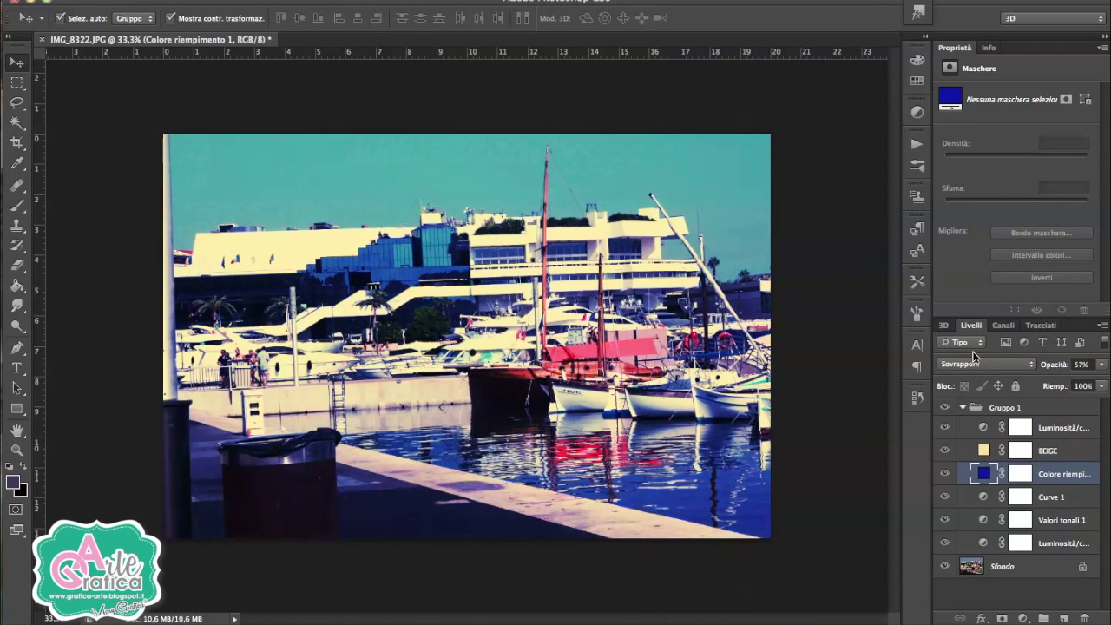
left_click(19, 328)
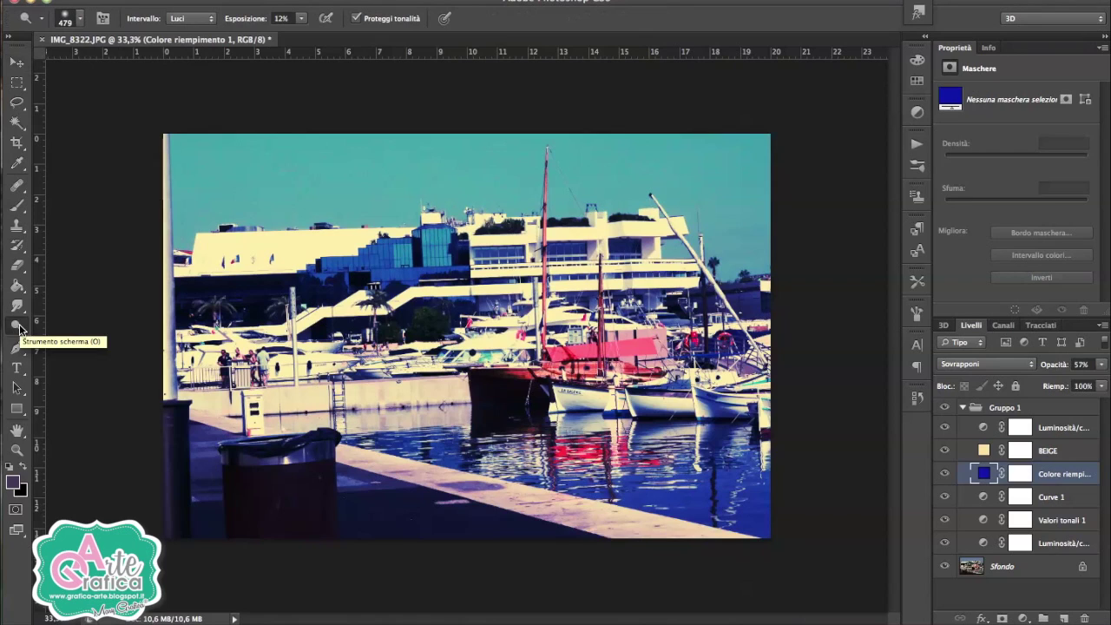
On the Sfondo layer, dodge the buildings and sky with a 479 px Highlights brush, then undo.
left_click(1039, 570)
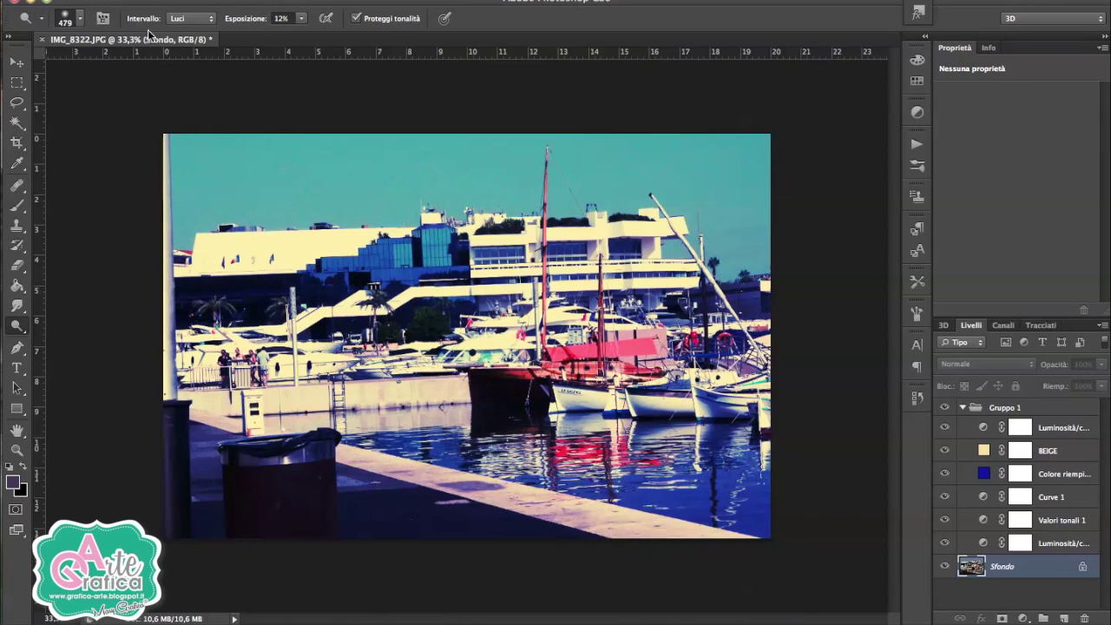
left_click(71, 18)
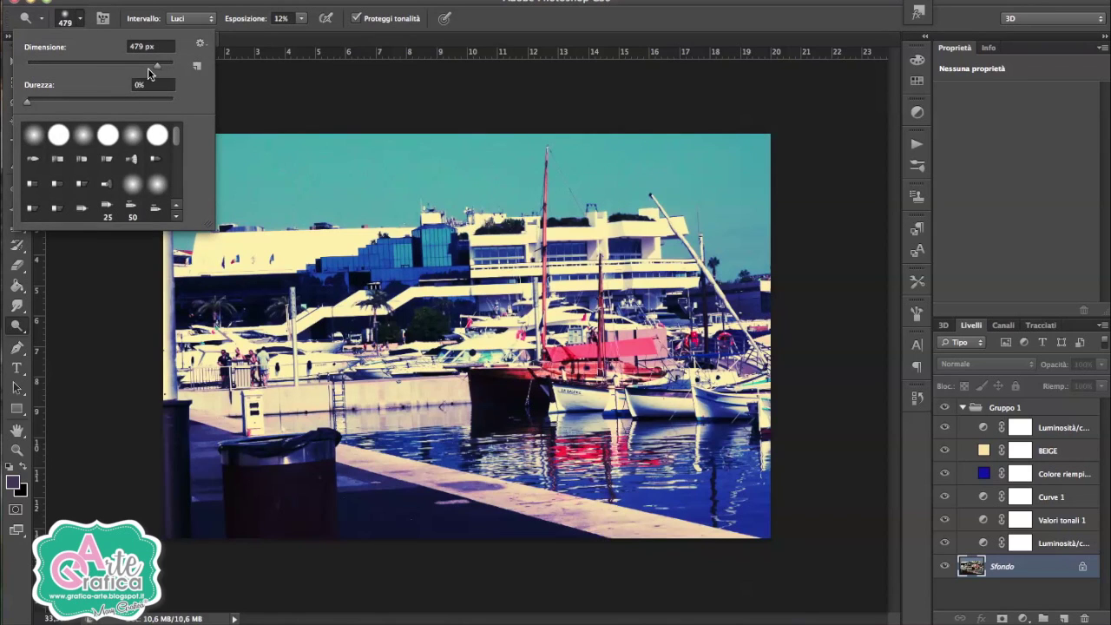
left_click(295, 229)
mouse_move(296, 229)
left_mouse_down()
mouse_move(573, 252)
mouse_move(694, 388)
mouse_move(314, 395)
left_mouse_up()
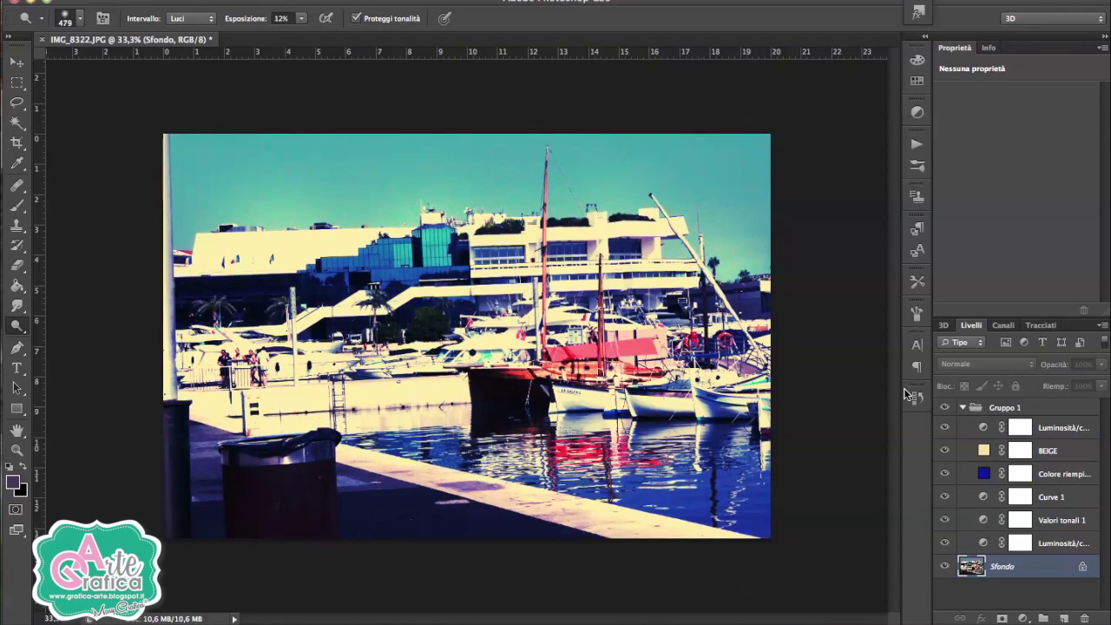
key("ctrl+z")
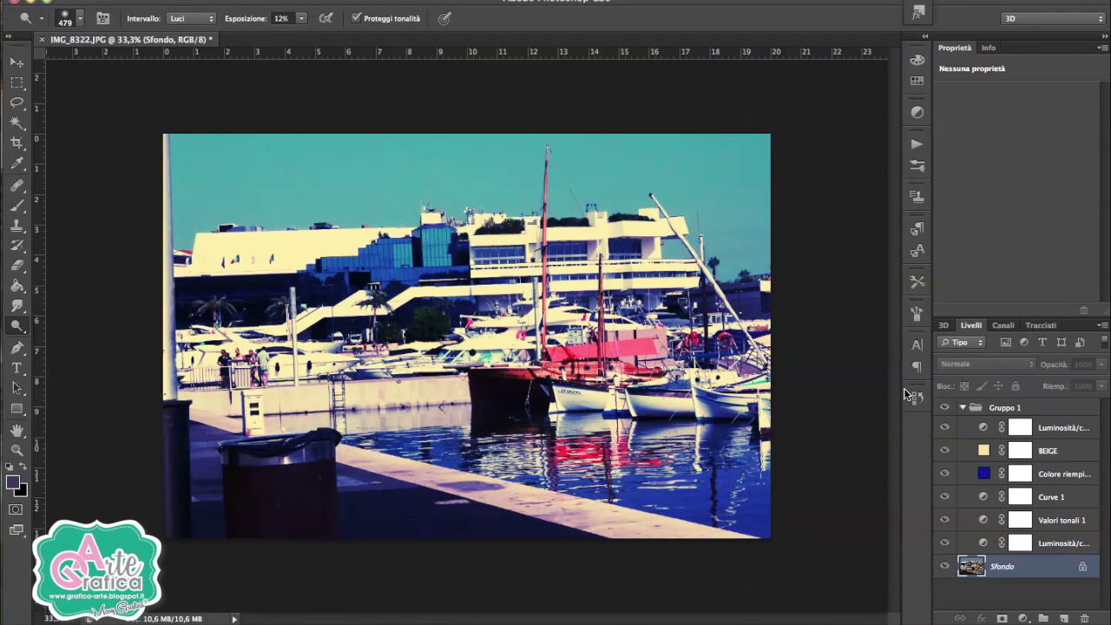